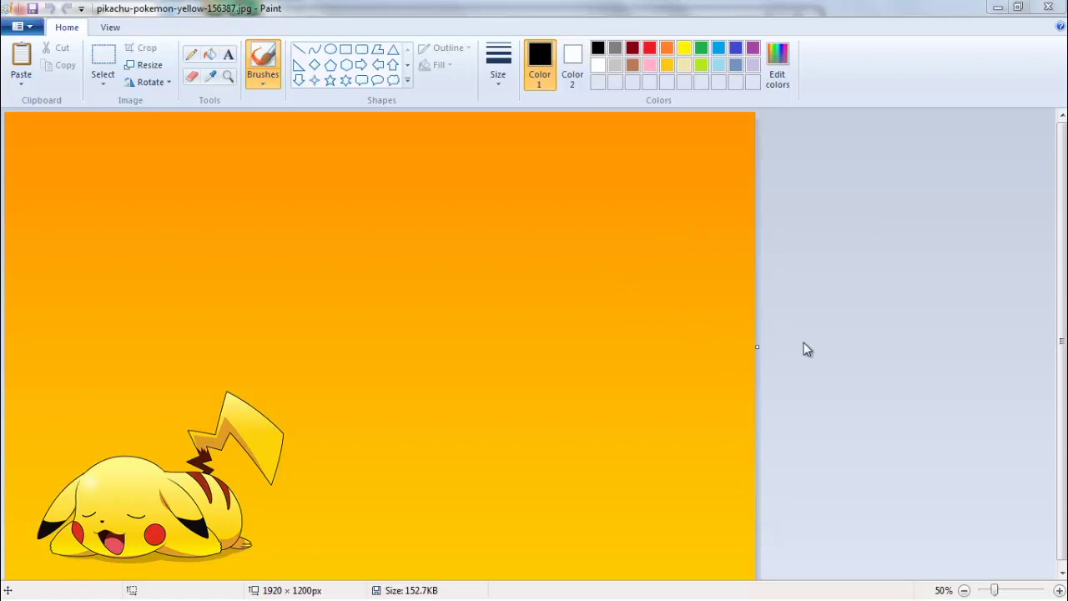
- Choose white as Color 1 and the Rectangle shape for drawing outlines
{"action": "left_click", "coordinate": [597, 66]}
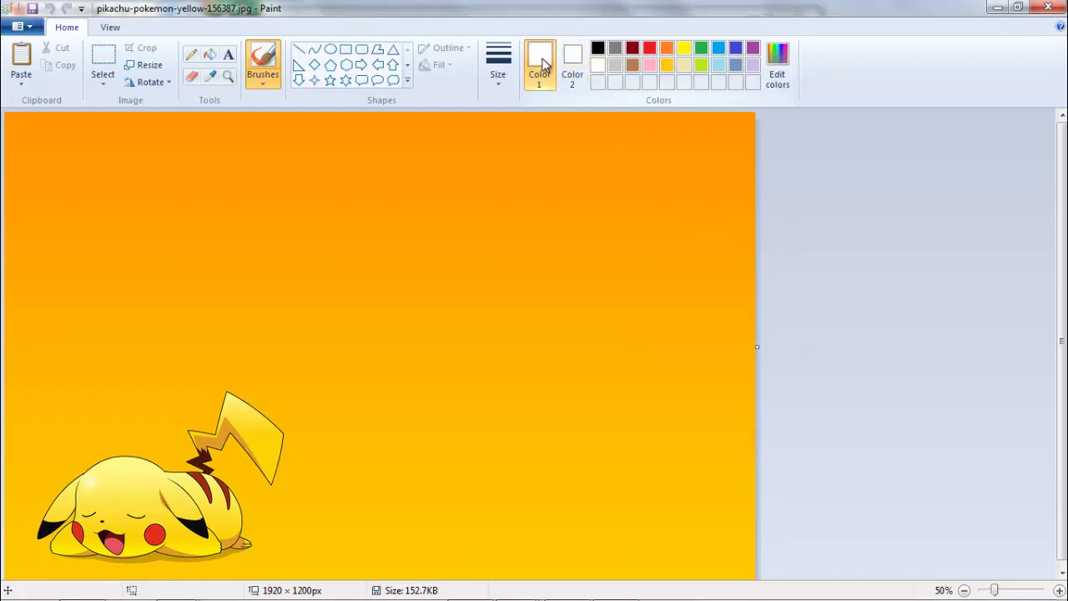
{"action": "left_click", "coordinate": [350, 55]}
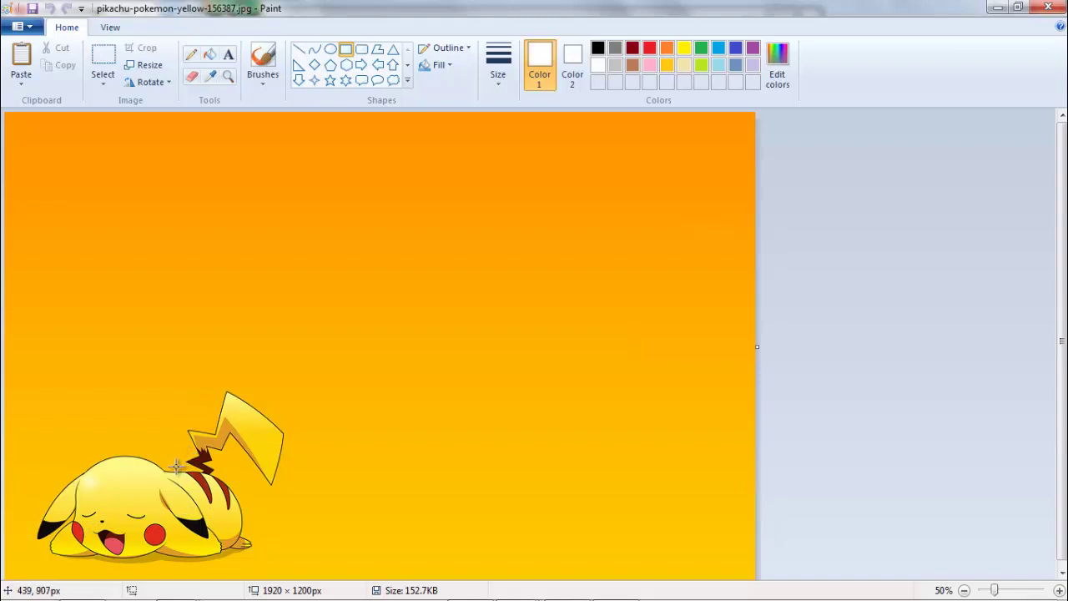
- Draw a white rectangle outline across the wallpaper's centre, keeping its orange interior intact
{"action": "mouse_move", "coordinate": [176, 466]}
{"action": "left_mouse_down"}
{"action": "mouse_move", "coordinate": [211, 442]}
{"action": "mouse_move", "coordinate": [306, 422]}
{"action": "mouse_move", "coordinate": [443, 342]}
{"action": "mouse_move", "coordinate": [575, 289]}
{"action": "mouse_move", "coordinate": [634, 212]}
{"action": "mouse_move", "coordinate": [634, 187]}
{"action": "left_mouse_up"}
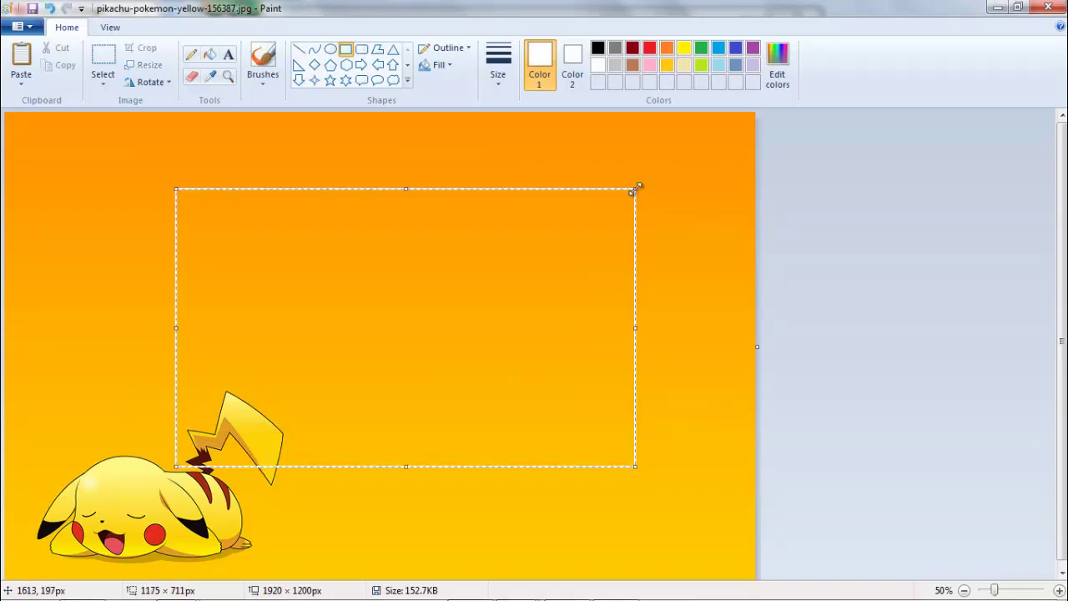
{"action": "left_click", "coordinate": [102, 67]}
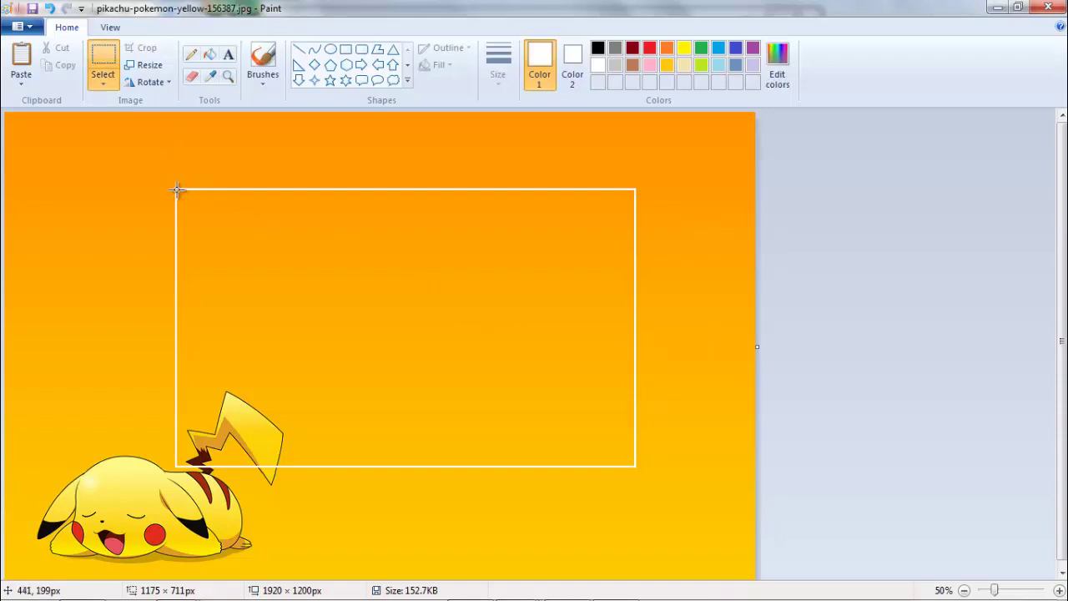
{"action": "left_click_drag", "start_coordinate": [176, 191], "coordinate": [634, 438]}
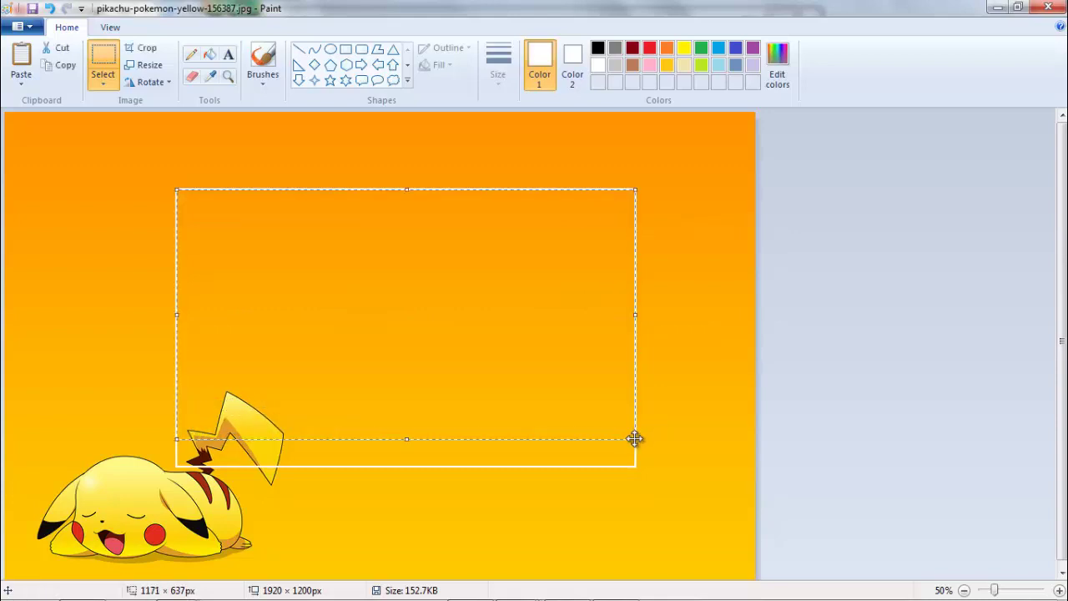
{"action": "key", "text": "Delete"}
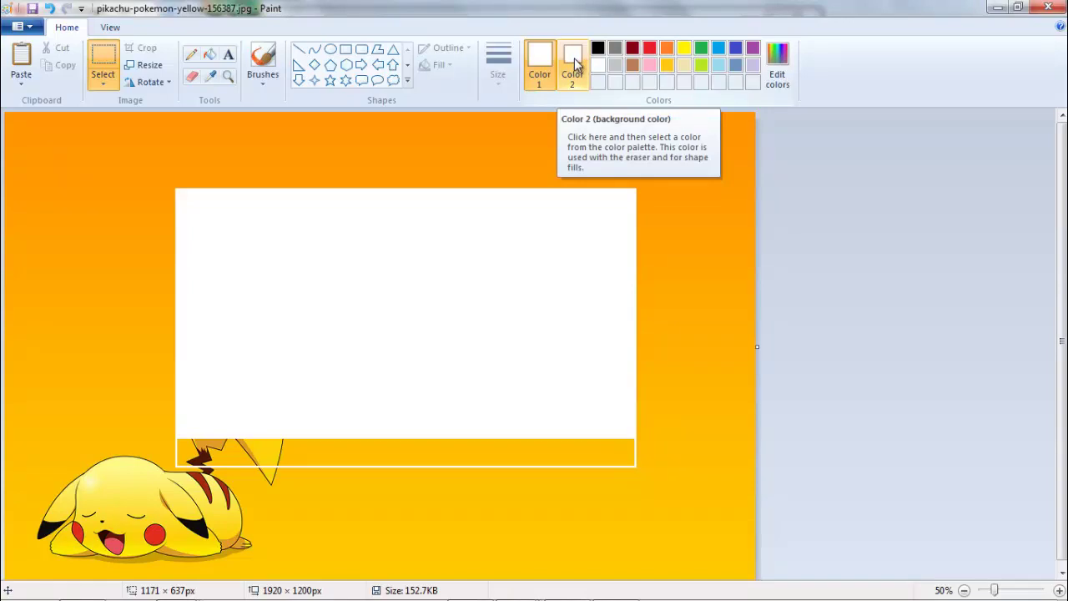
{"action": "key", "text": "ctrl+z"}
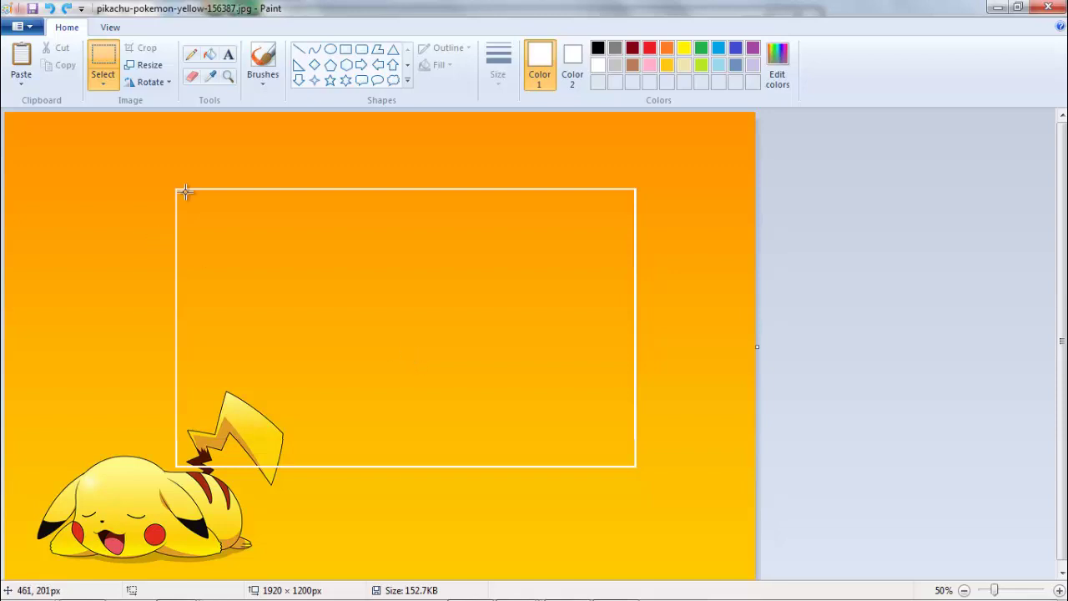
- Fill the framed area solid white, then pick the Rectangle shape with black as Color 1
{"action": "left_click_drag", "start_coordinate": [176, 189], "coordinate": [342, 242]}
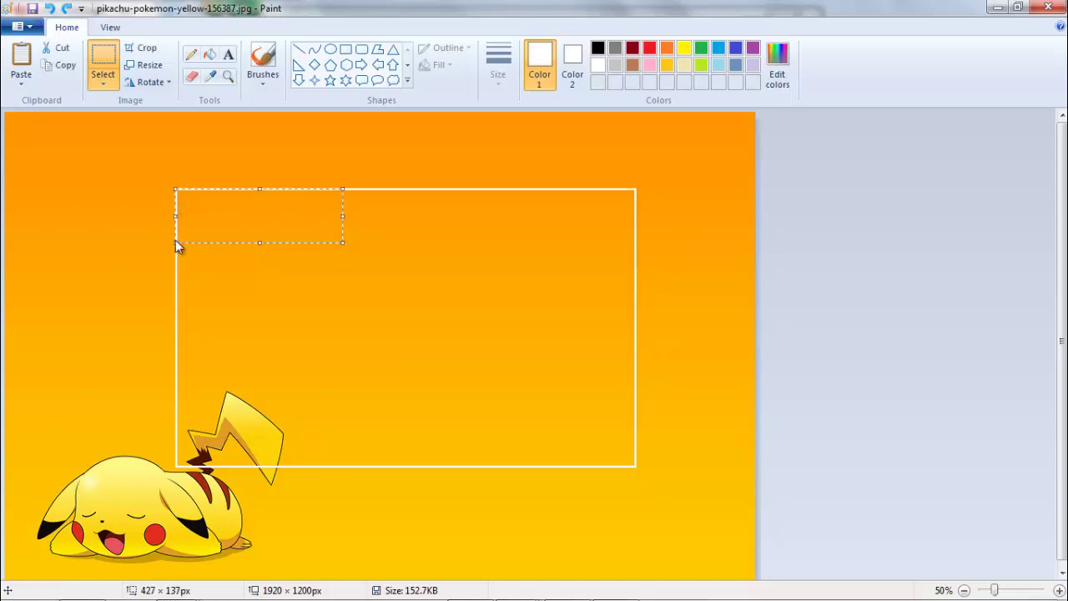
{"action": "left_click", "coordinate": [106, 348]}
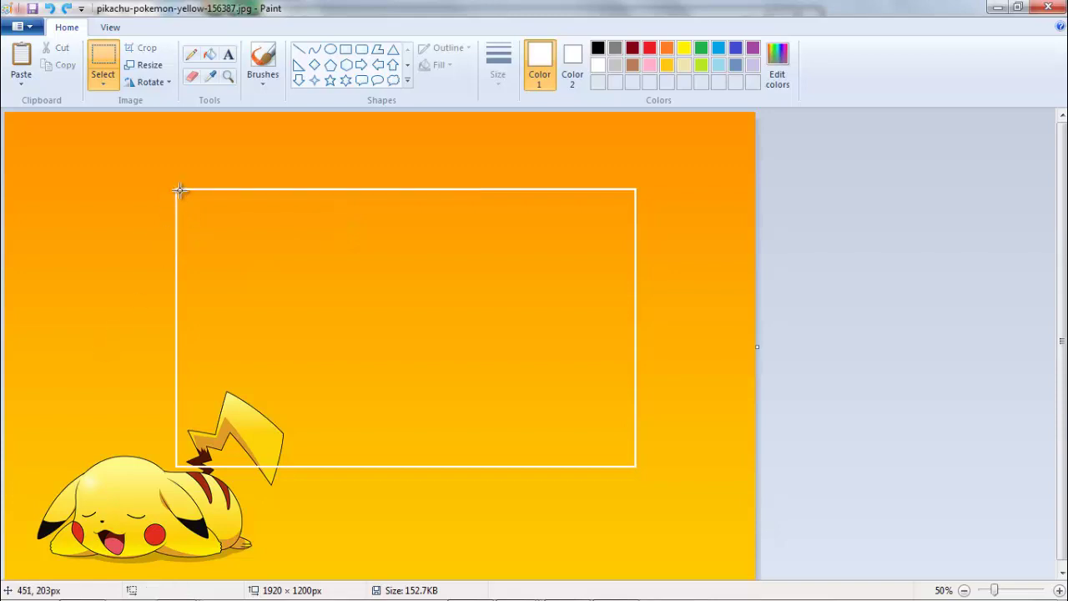
{"action": "left_click_drag", "start_coordinate": [176, 190], "coordinate": [636, 466]}
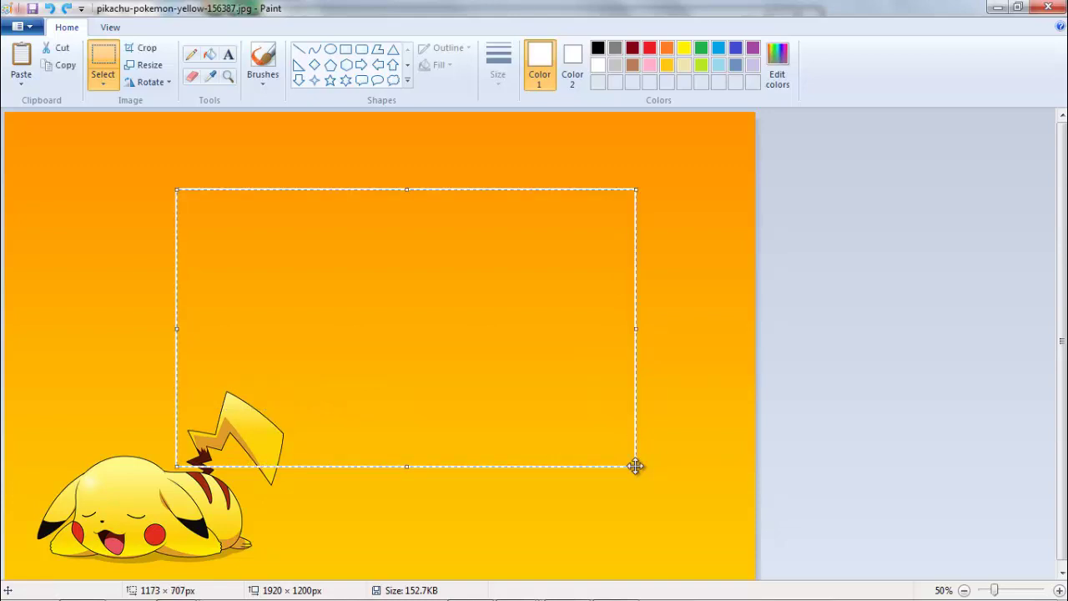
{"action": "key", "text": "Delete"}
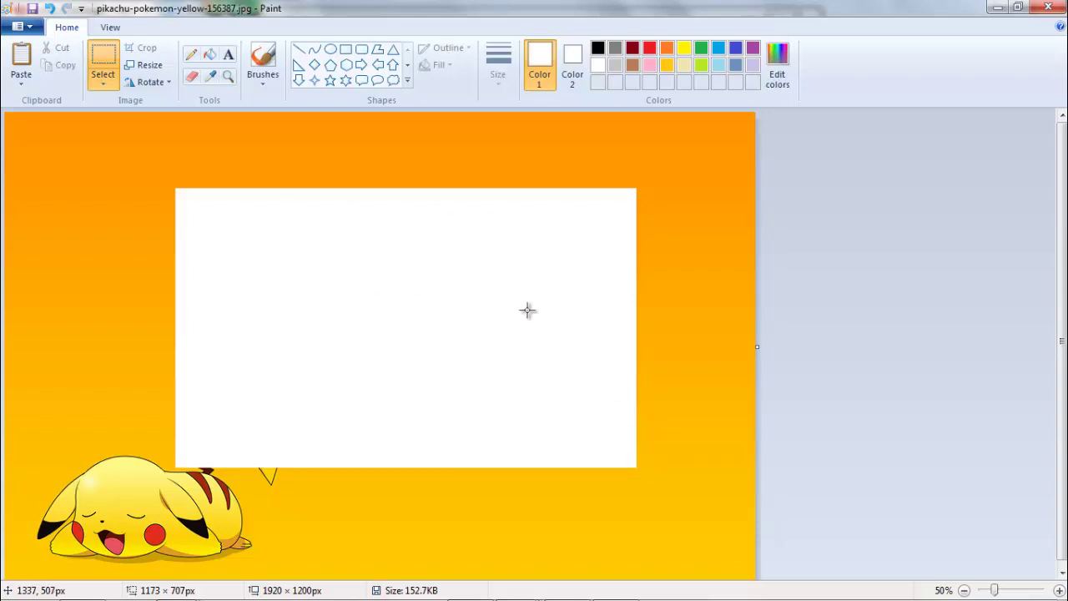
{"action": "left_click", "coordinate": [346, 50]}
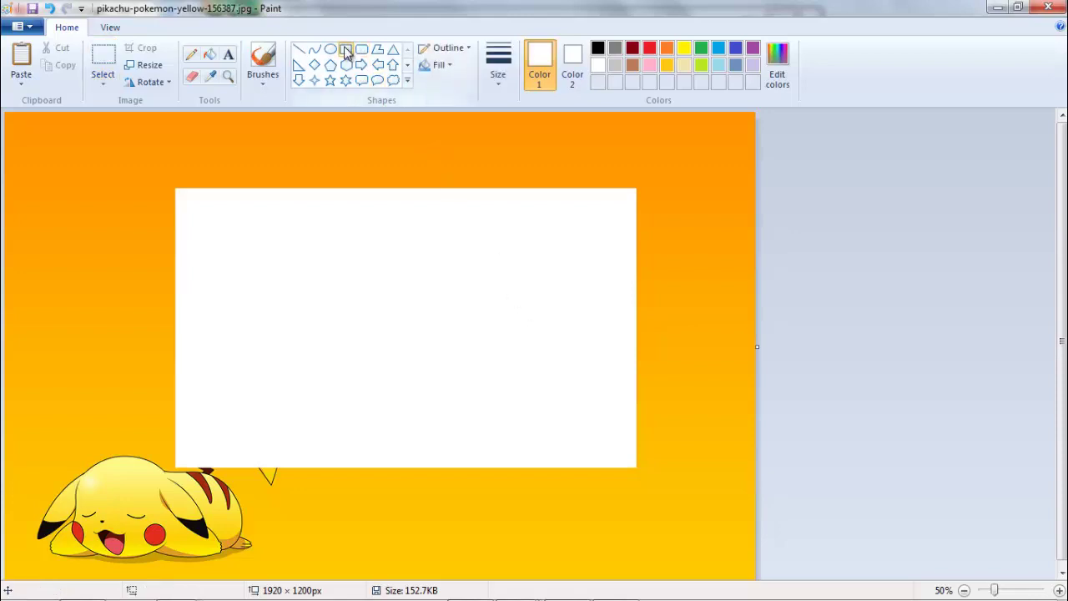
{"action": "left_click", "coordinate": [598, 43]}
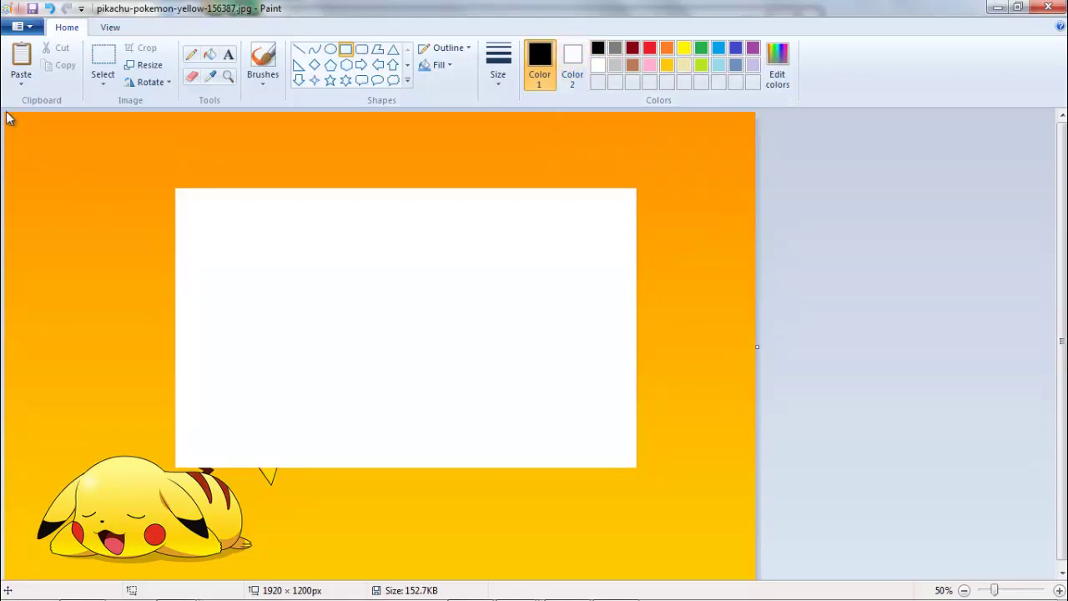
- Draw a thin black bar down the full left edge at 400% zoom, plus a tiny corner rectangle
{"action": "left_click_drag", "start_coordinate": [5, 113], "coordinate": [6, 588]}
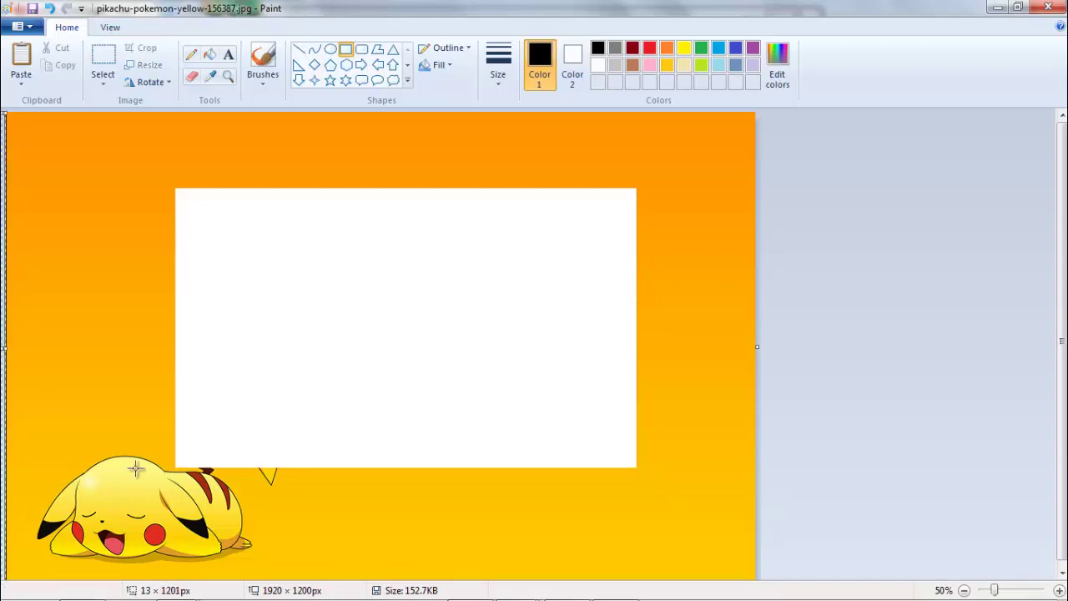
{"action": "left_click", "coordinate": [1058, 590]}
{"action": "left_click", "coordinate": [1058, 589]}
{"action": "left_click", "coordinate": [1058, 590]}
{"action": "left_click", "coordinate": [1058, 590]}
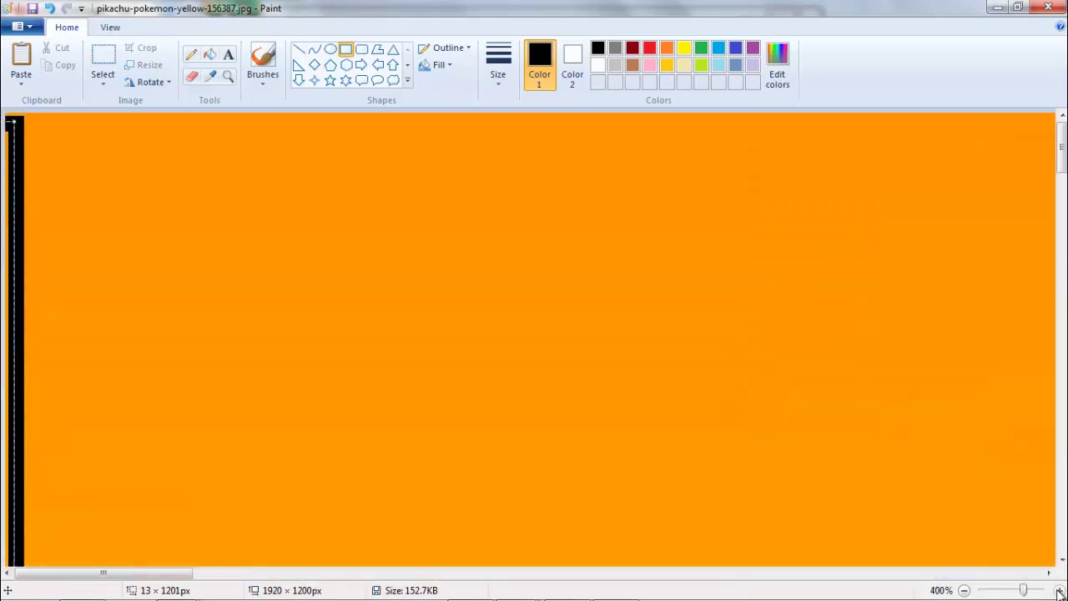
{"action": "left_click", "coordinate": [107, 131]}
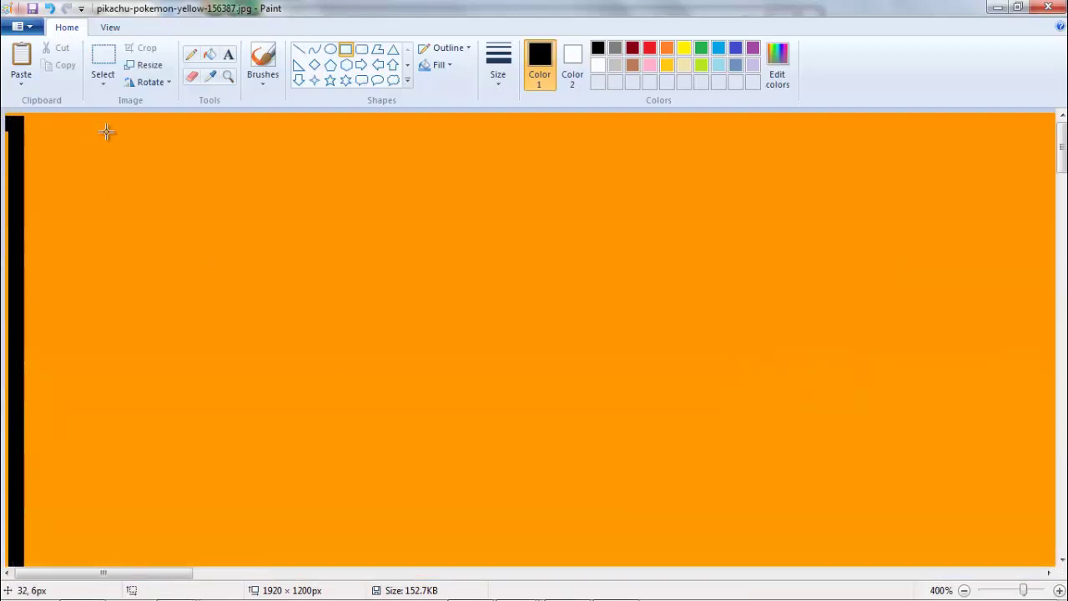
{"action": "left_click_drag", "start_coordinate": [14, 125], "coordinate": [7, 107]}
{"action": "left_click", "coordinate": [11, 136]}
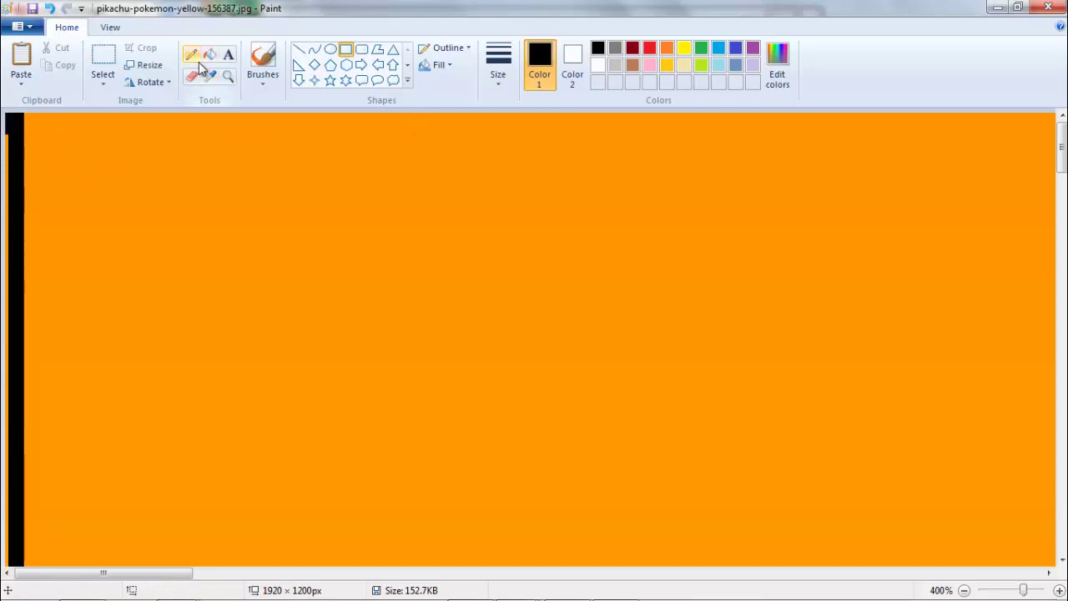
- Select the upper left-edge strip and fill it black using Color 2
{"action": "left_click", "coordinate": [103, 58]}
{"action": "left_click", "coordinate": [8, 143]}
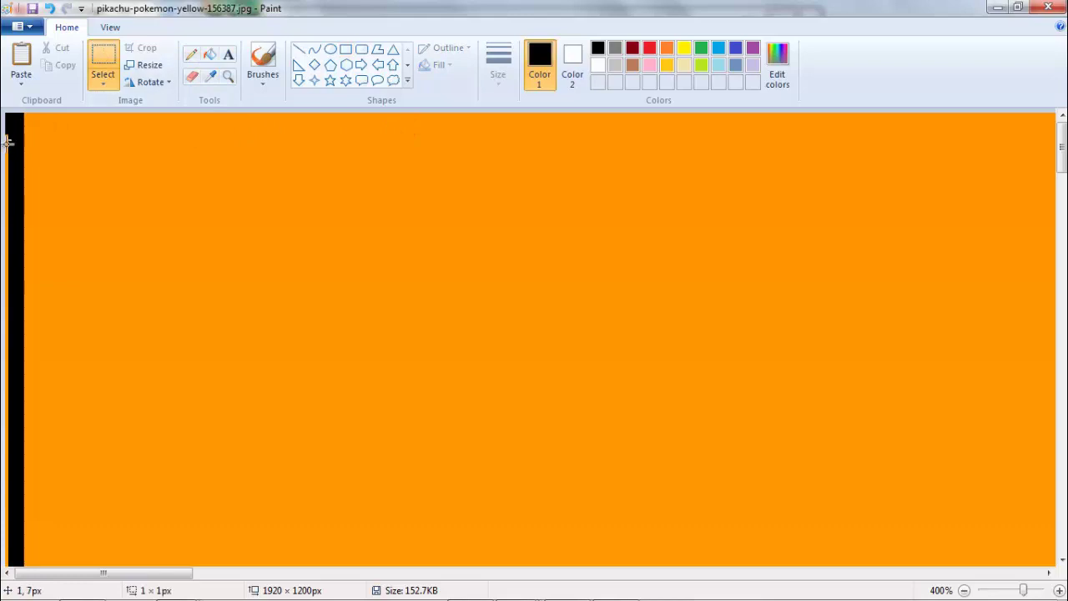
{"action": "left_click_drag", "start_coordinate": [8, 142], "coordinate": [7, 281]}
{"action": "left_click_drag", "start_coordinate": [3, 425], "coordinate": [4, 580]}
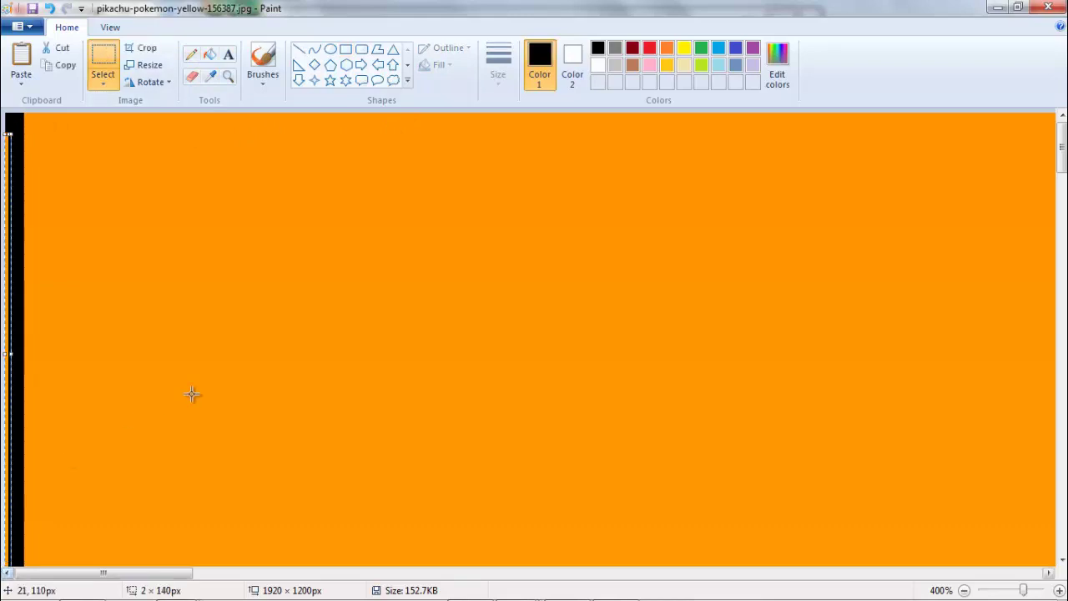
{"action": "left_click", "coordinate": [574, 65]}
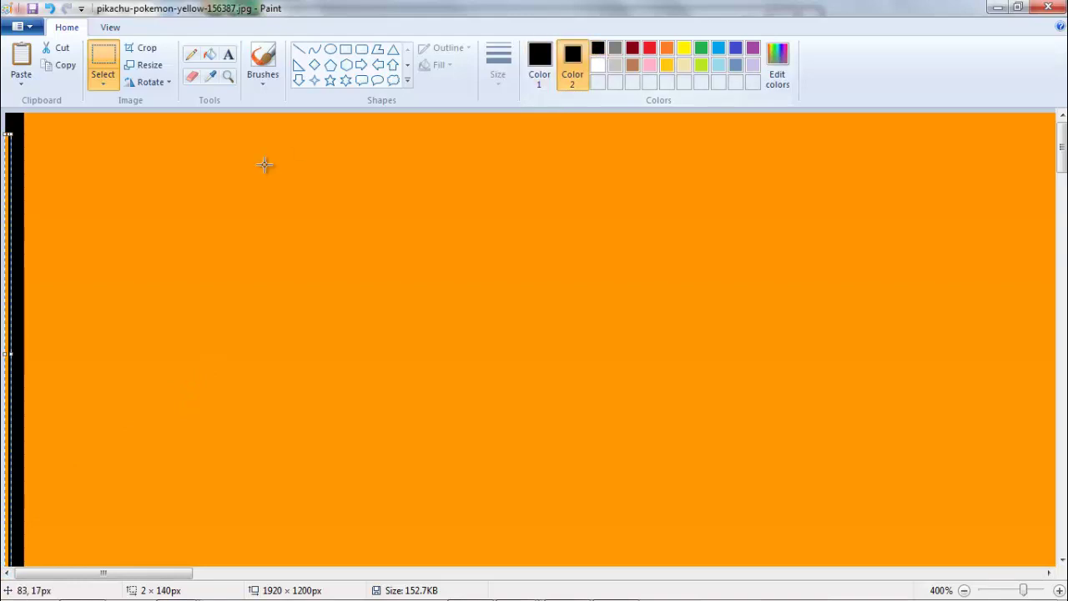
{"action": "key", "text": "Delete"}
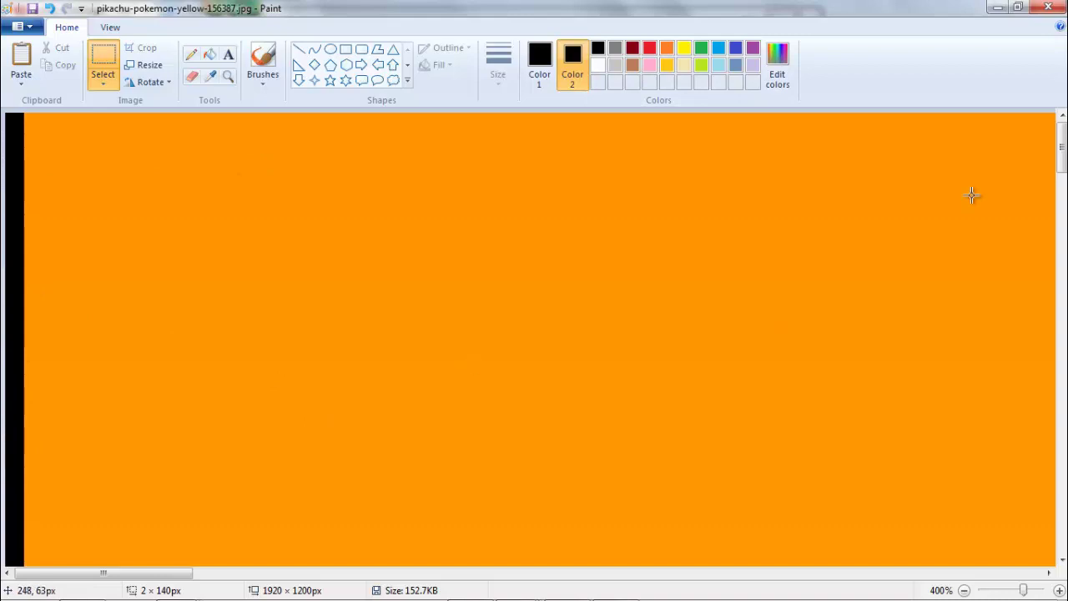
- Work down the left edge at 400%, marquee-selecting further stretches of the black strip
{"action": "left_click_drag", "start_coordinate": [1062, 167], "coordinate": [1062, 208]}
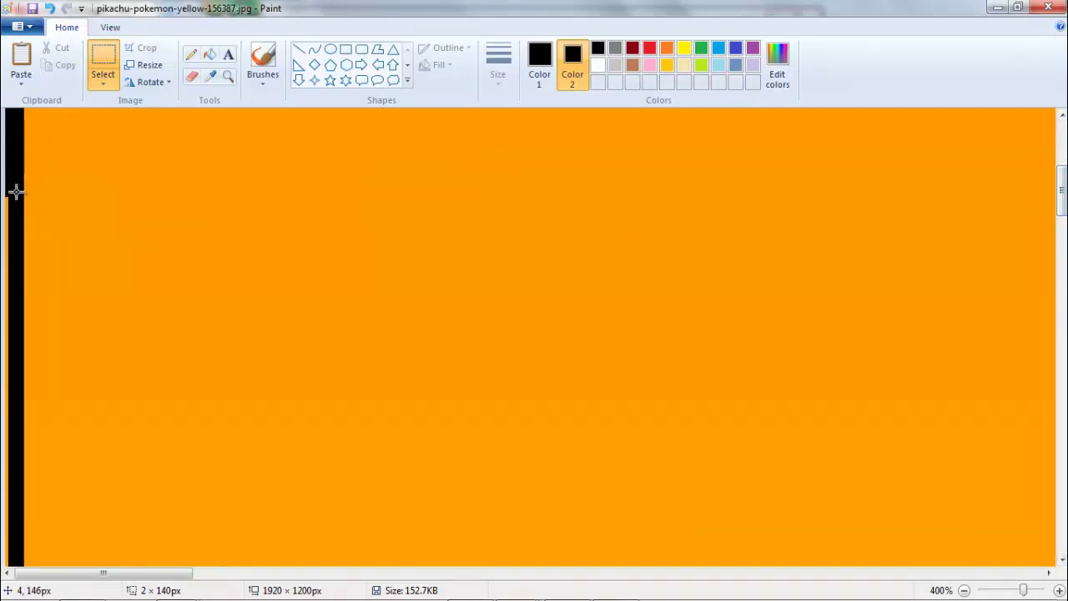
{"action": "left_click_drag", "start_coordinate": [16, 192], "coordinate": [3, 588]}
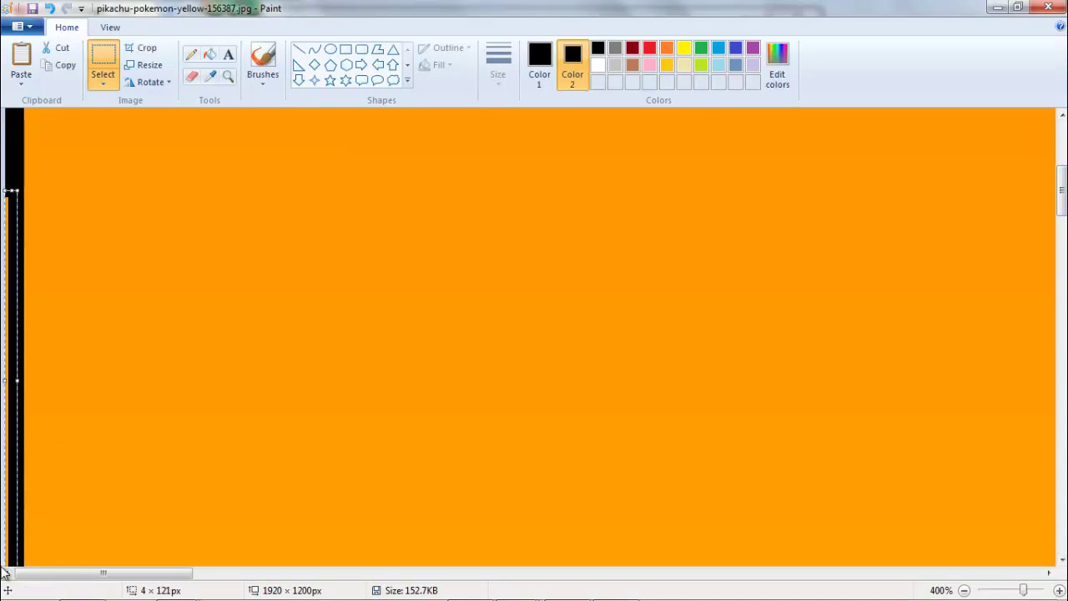
{"action": "key", "text": "Escape"}
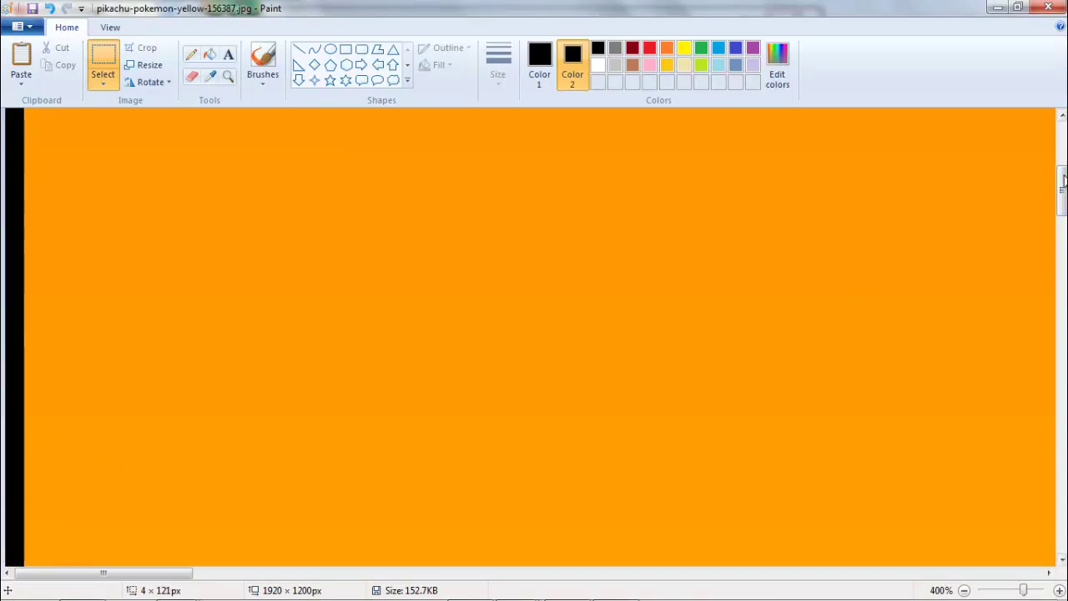
{"action": "left_click_drag", "start_coordinate": [1064, 179], "coordinate": [1063, 217]}
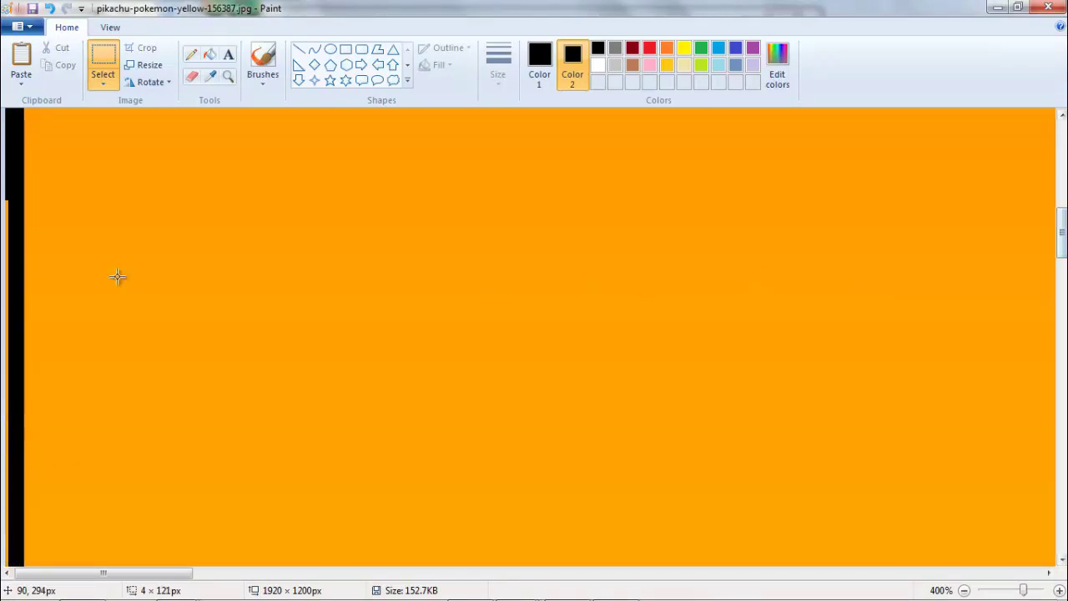
{"action": "left_click_drag", "start_coordinate": [10, 190], "coordinate": [4, 588]}
{"action": "key", "text": "Escape"}
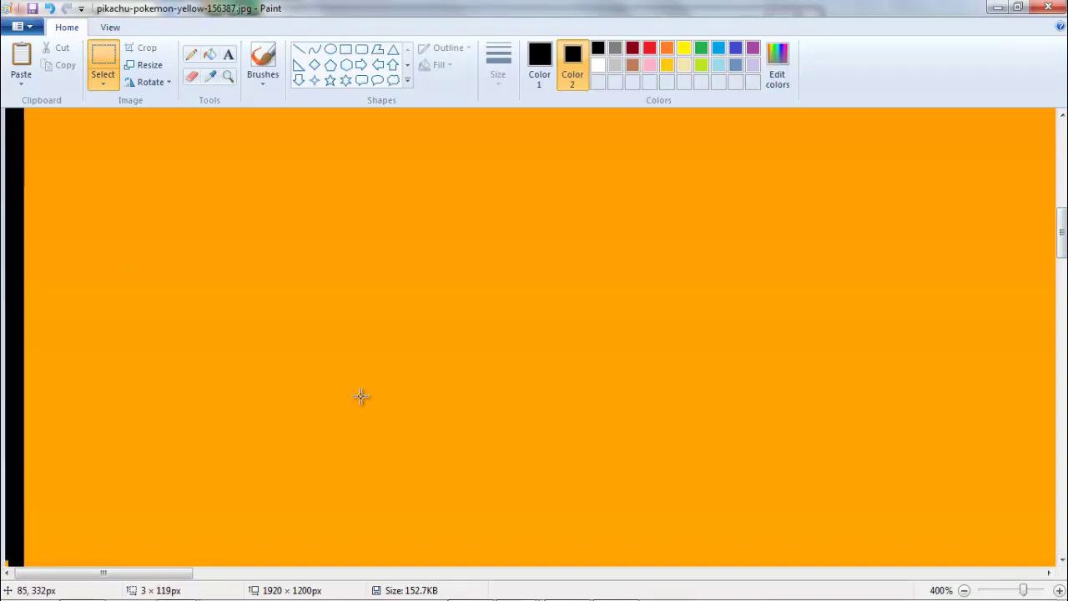
{"action": "left_click_drag", "start_coordinate": [1062, 227], "coordinate": [1060, 273]}
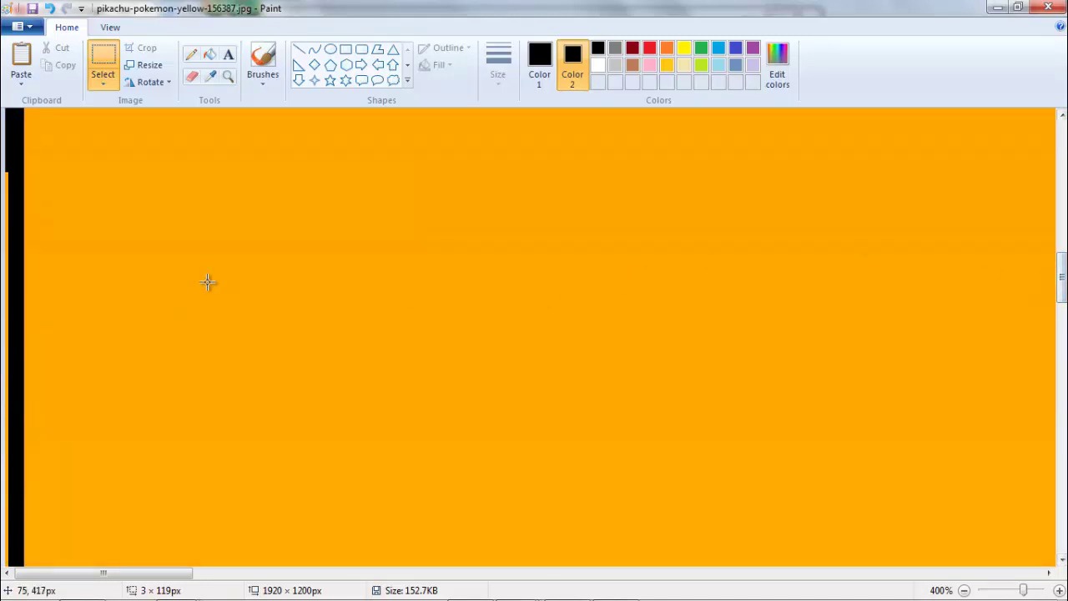
{"action": "left_click_drag", "start_coordinate": [13, 171], "coordinate": [4, 548]}
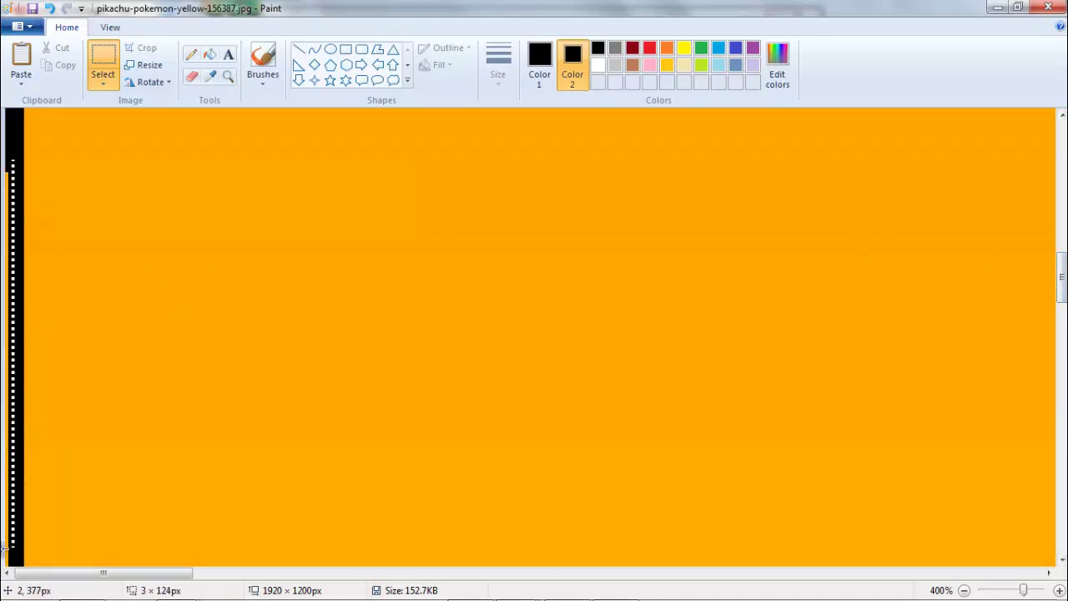
{"action": "left_click", "coordinate": [4, 565]}
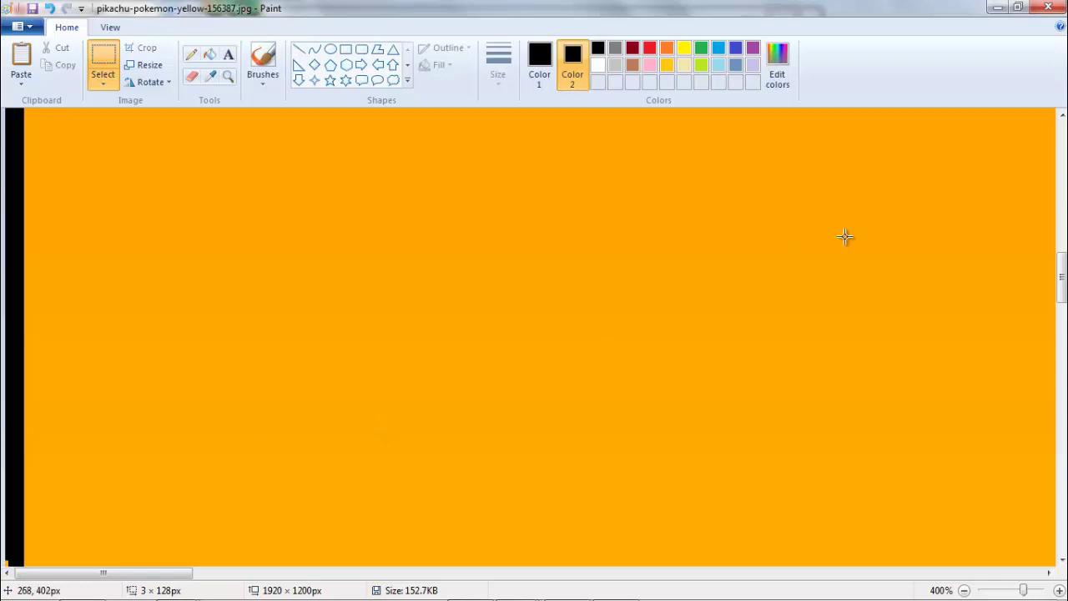
- Mark the top-left corner gap and the strip below it, filling them with black
{"action": "left_click_drag", "start_coordinate": [1062, 275], "coordinate": [1062, 326]}
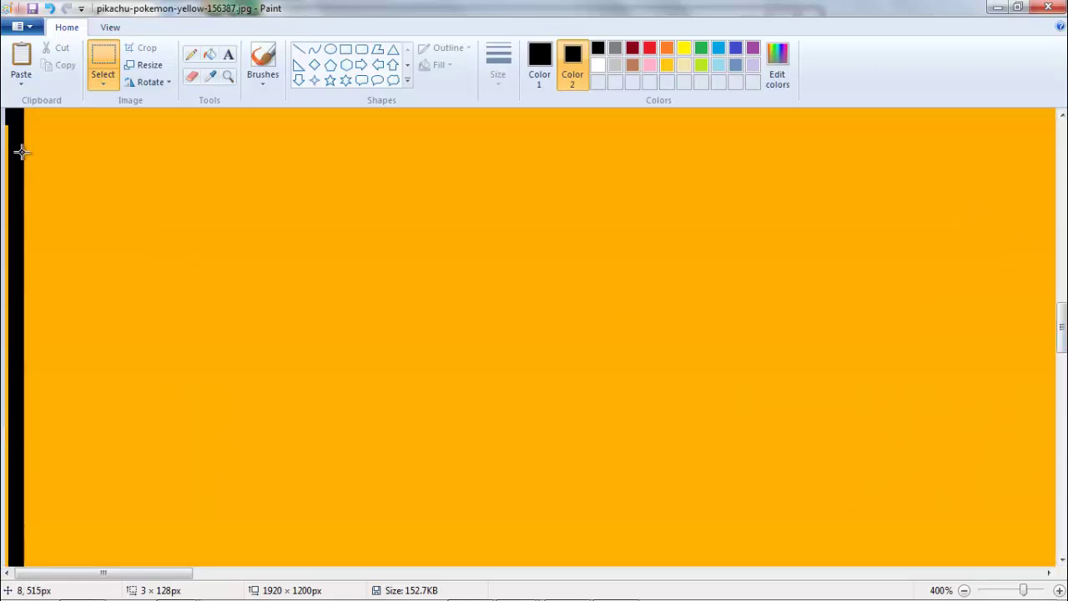
{"action": "left_click_drag", "start_coordinate": [5, 127], "coordinate": [3, 516]}
{"action": "left_click", "coordinate": [3, 515]}
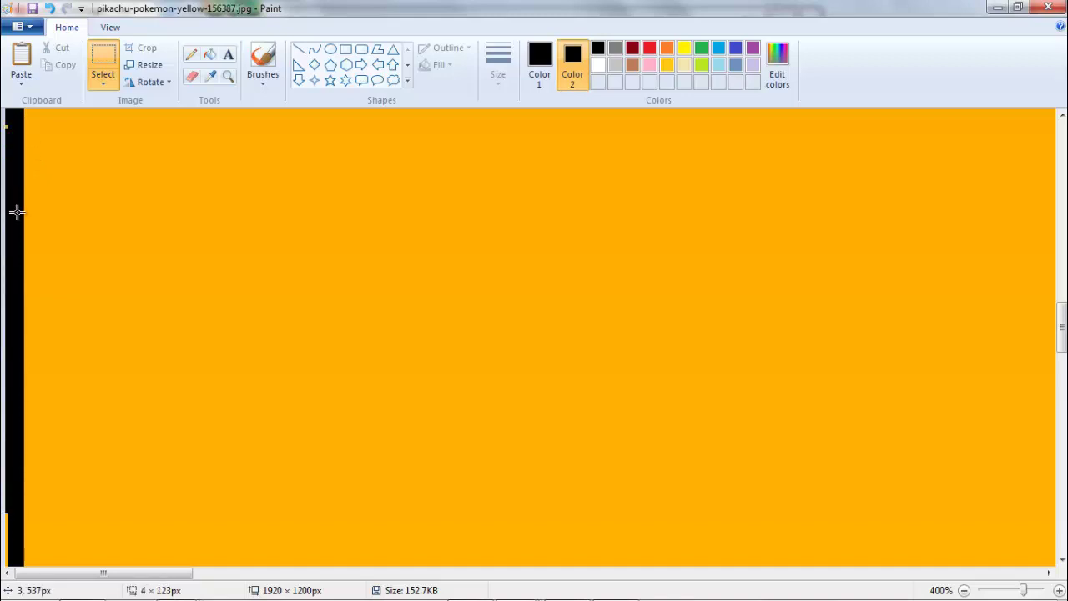
{"action": "left_click_drag", "start_coordinate": [12, 134], "coordinate": [7, 117]}
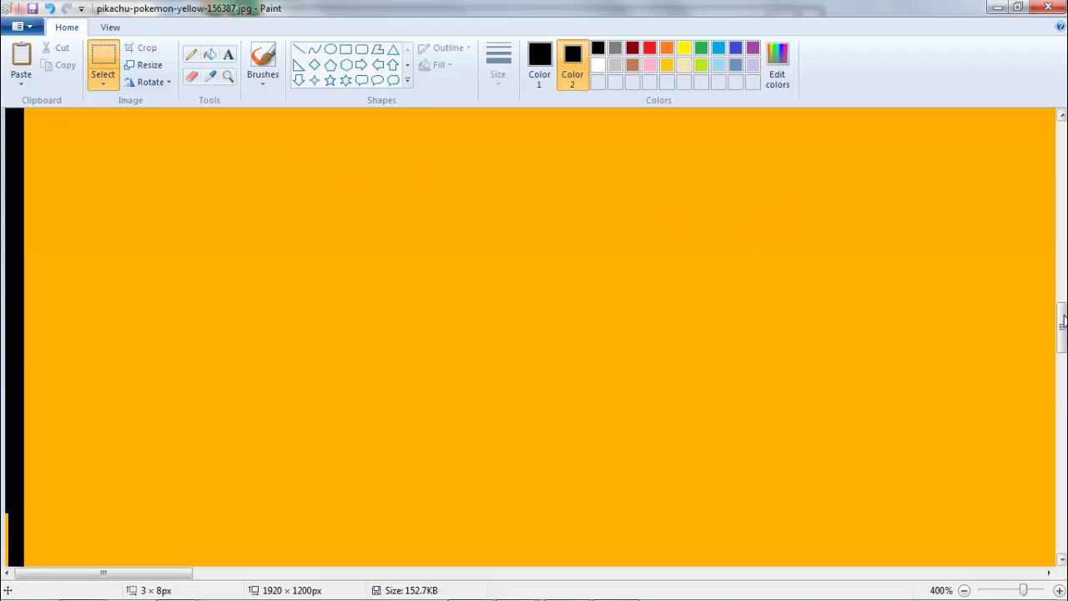
{"action": "left_click_drag", "start_coordinate": [1062, 321], "coordinate": [1063, 361]}
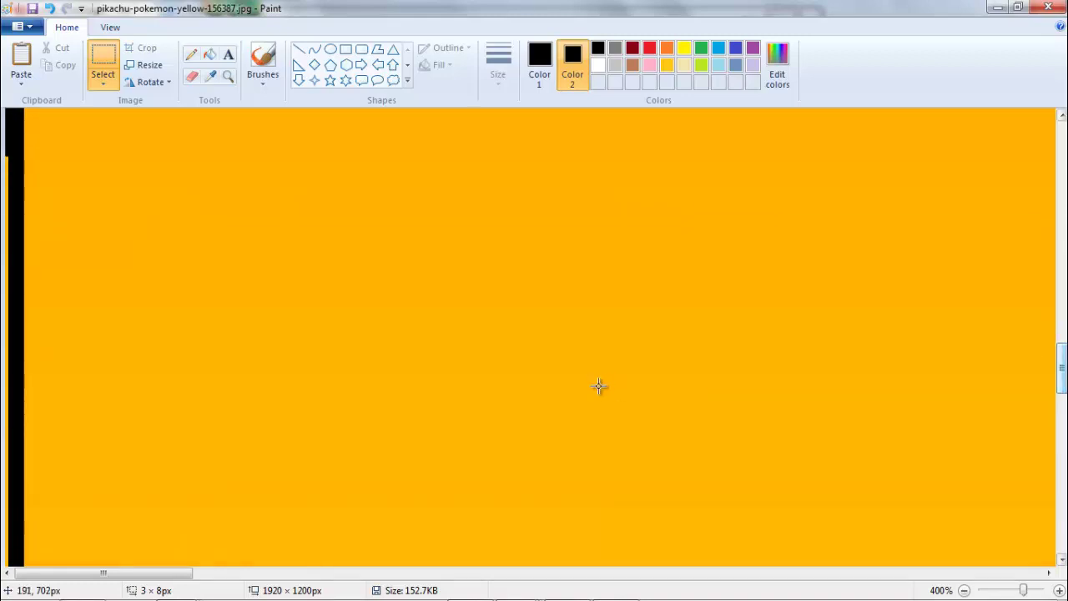
{"action": "left_click_drag", "start_coordinate": [3, 276], "coordinate": [4, 566]}
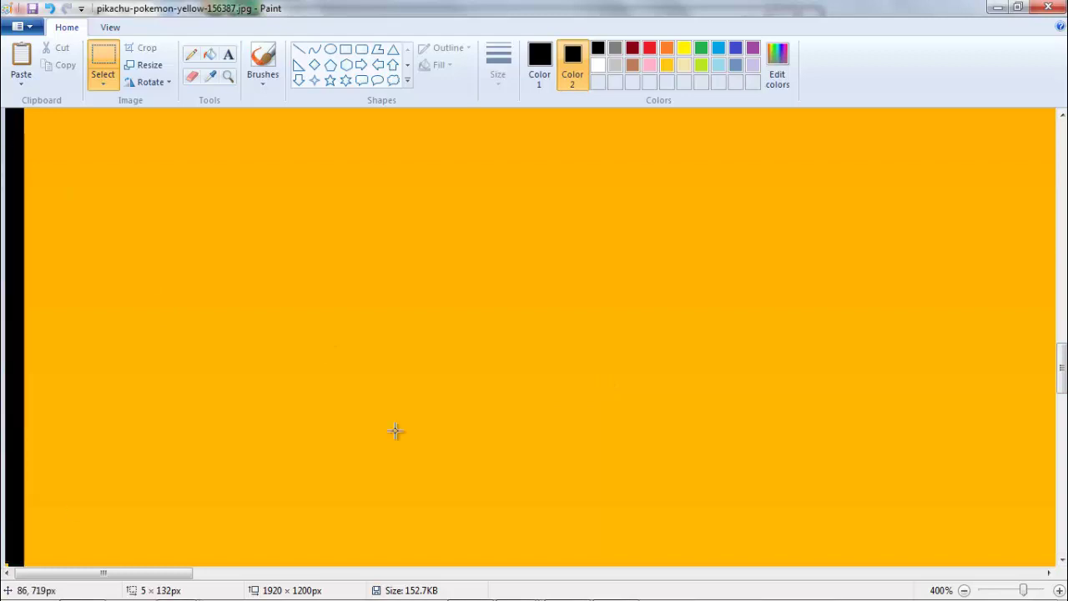
{"action": "left_click_drag", "start_coordinate": [1062, 360], "coordinate": [1062, 416]}
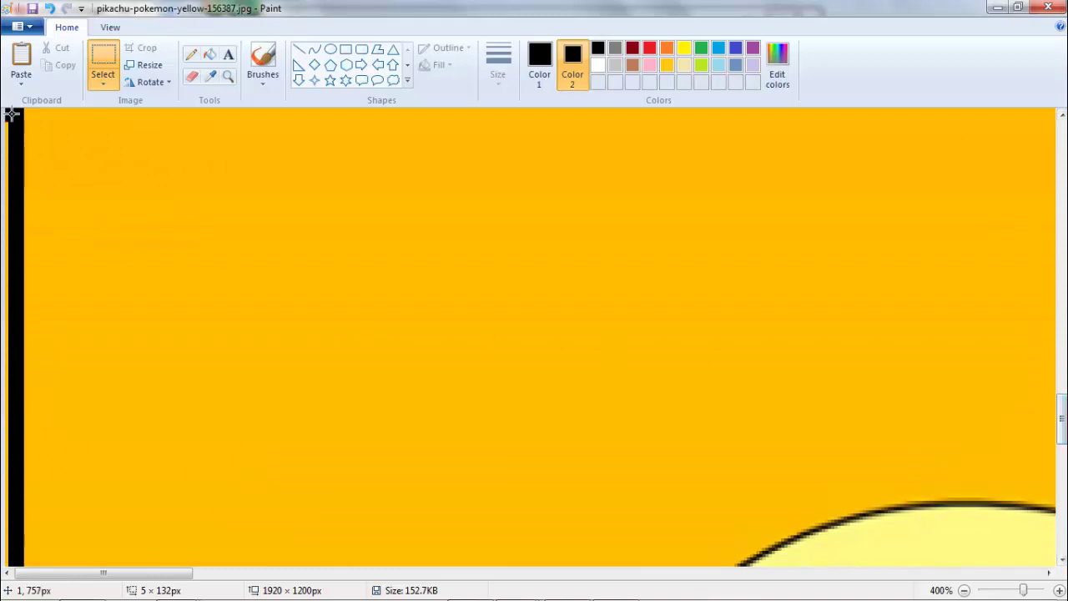
{"action": "left_click_drag", "start_coordinate": [4, 109], "coordinate": [4, 550]}
{"action": "key", "text": "Delete"}
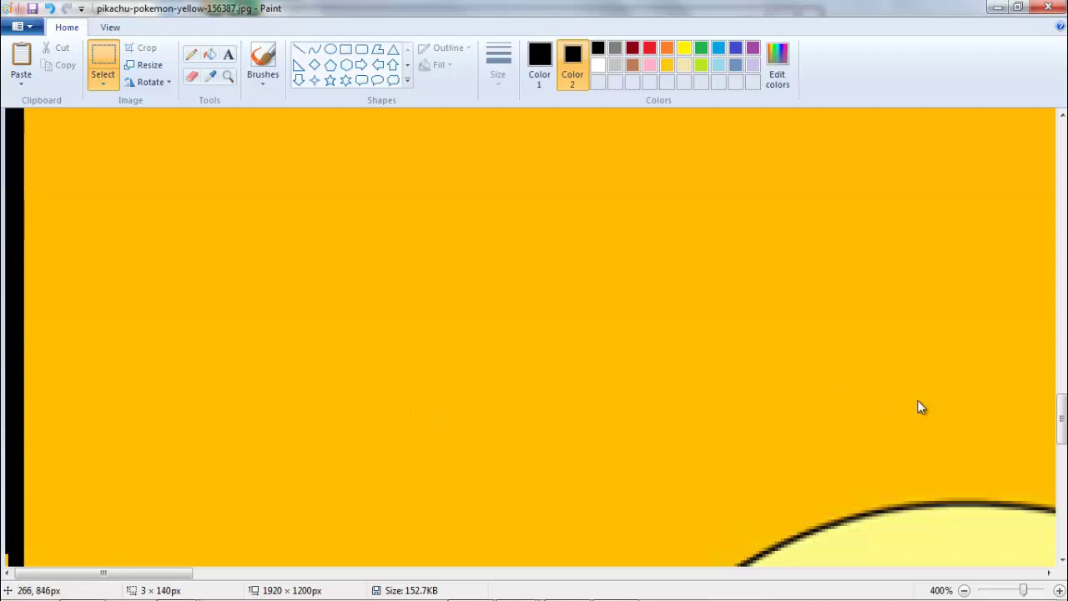
- Fill the remaining left-edge gaps down to the bottom with black, then zoom back out
{"action": "left_click_drag", "start_coordinate": [1062, 421], "coordinate": [1062, 471]}
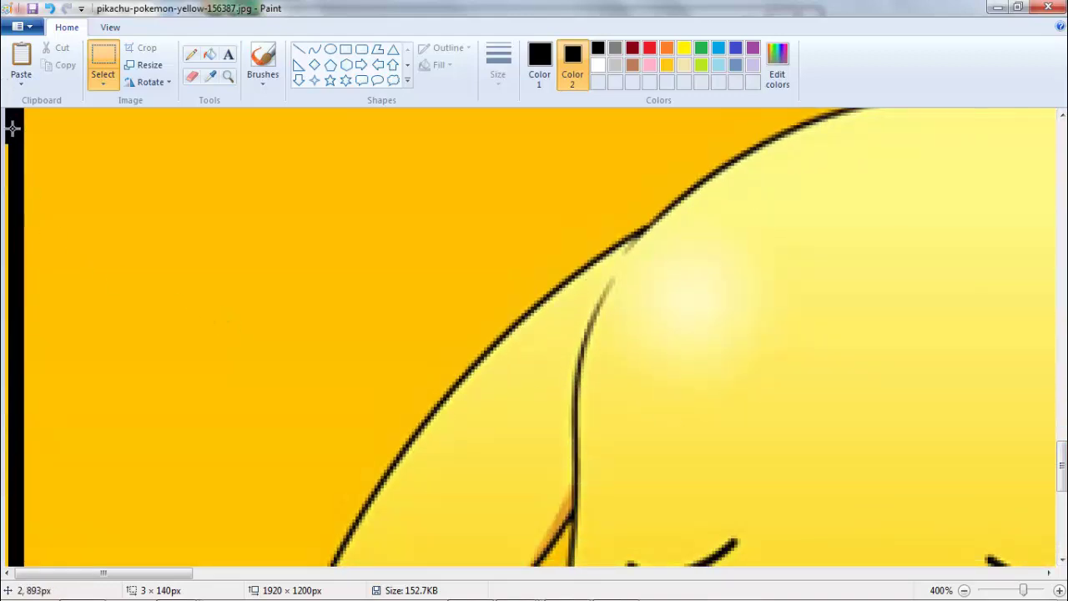
{"action": "left_click_drag", "start_coordinate": [12, 127], "coordinate": [4, 564]}
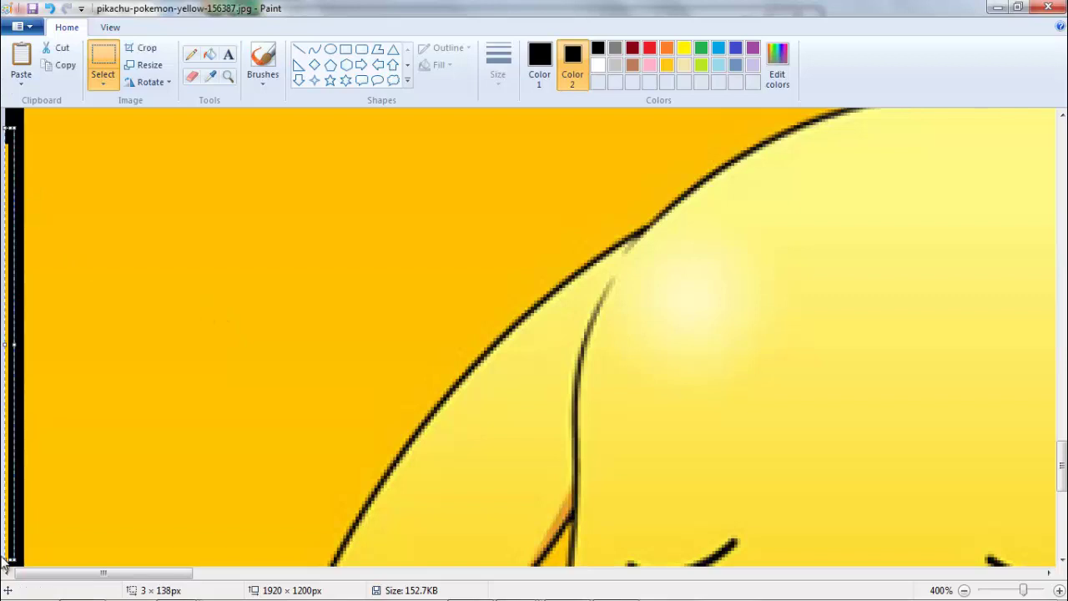
{"action": "key", "text": "Delete"}
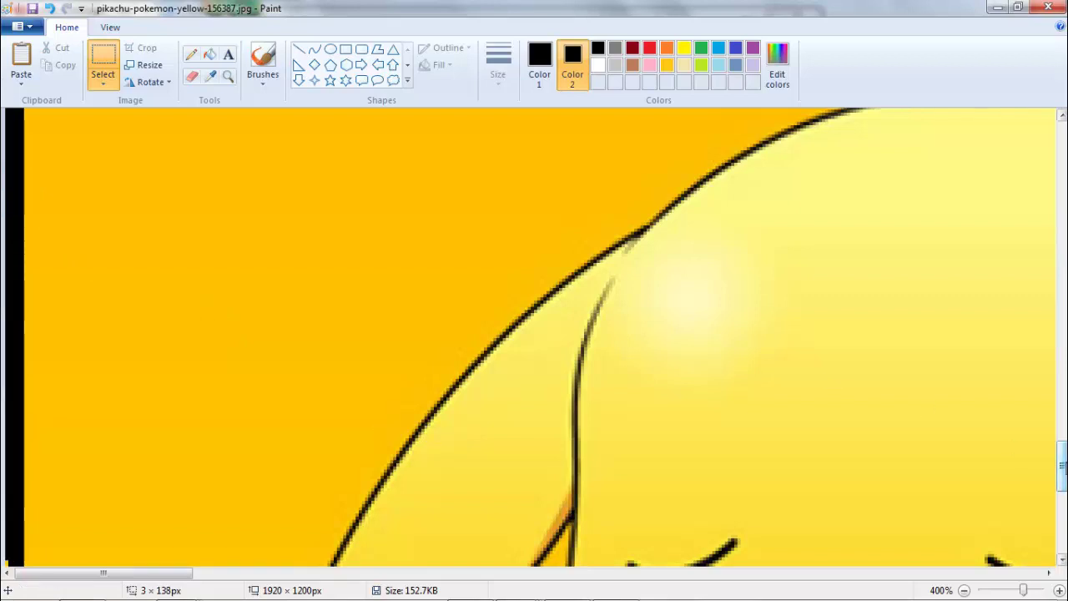
{"action": "left_click_drag", "start_coordinate": [1062, 467], "coordinate": [1063, 514]}
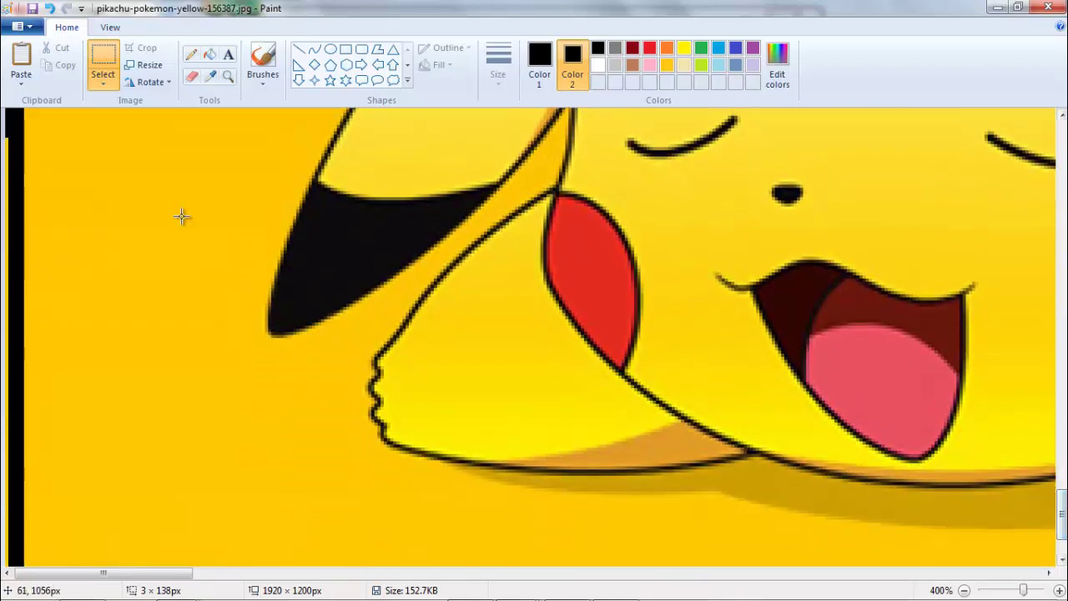
{"action": "left_click_drag", "start_coordinate": [12, 126], "coordinate": [4, 501]}
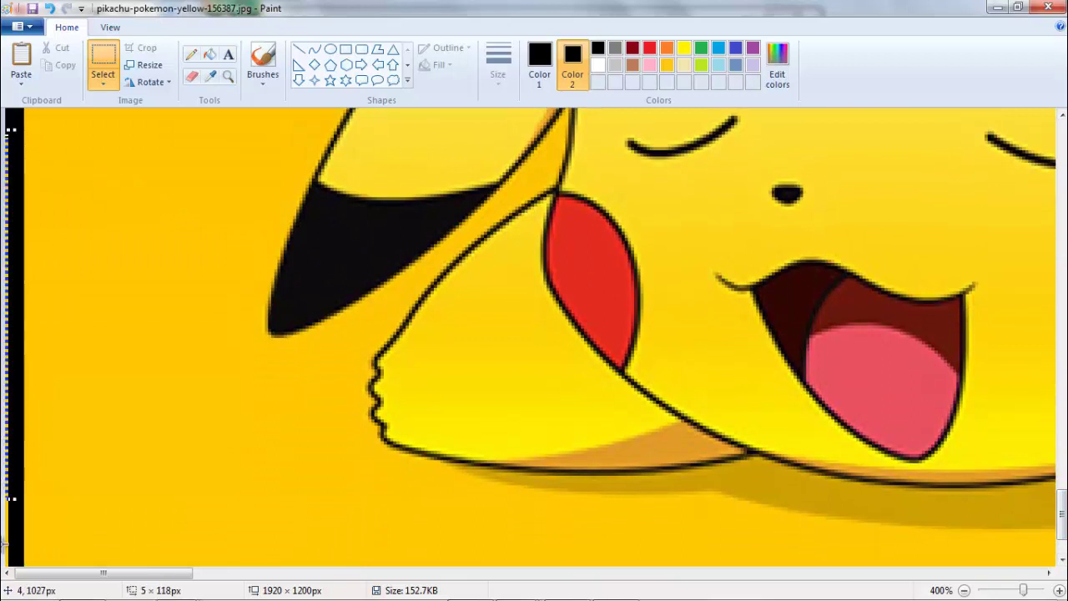
{"action": "left_click_drag", "start_coordinate": [4, 543], "coordinate": [5, 584]}
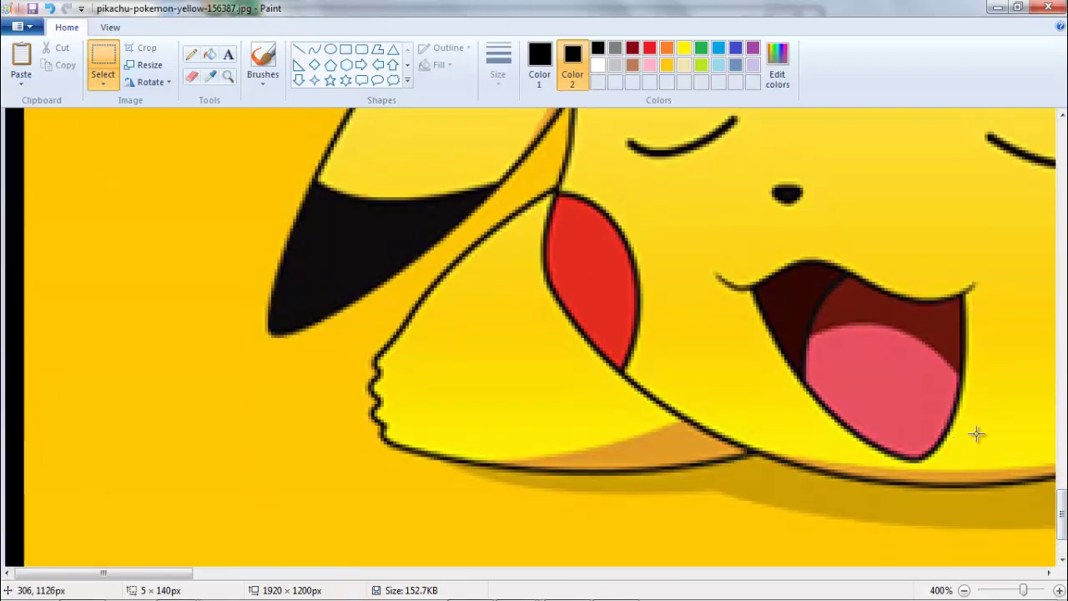
{"action": "left_click_drag", "start_coordinate": [1061, 505], "coordinate": [1060, 517]}
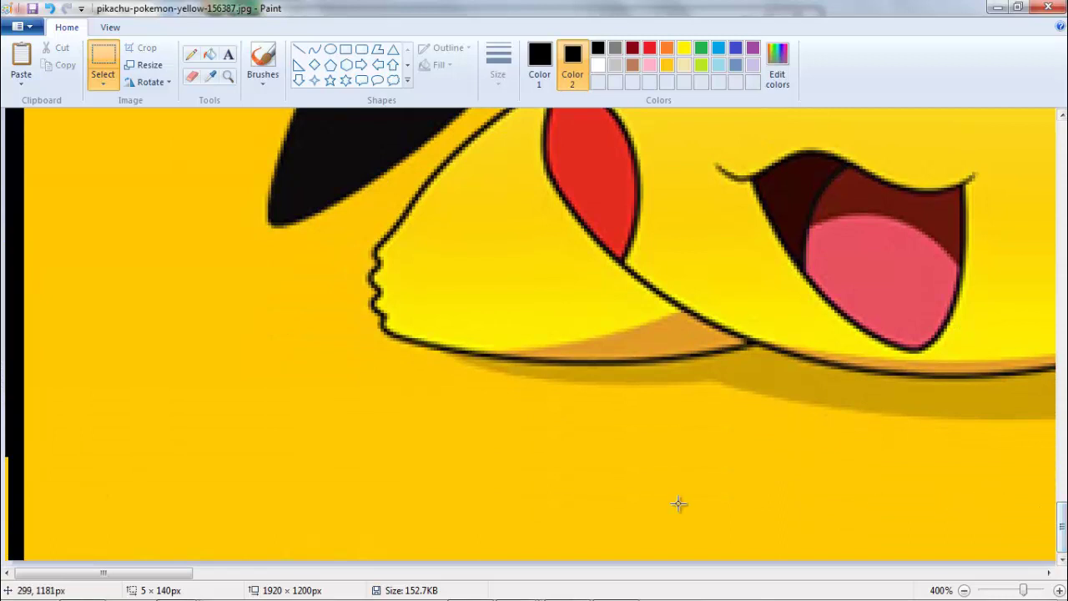
{"action": "left_click_drag", "start_coordinate": [13, 442], "coordinate": [3, 564]}
{"action": "key", "text": "Delete"}
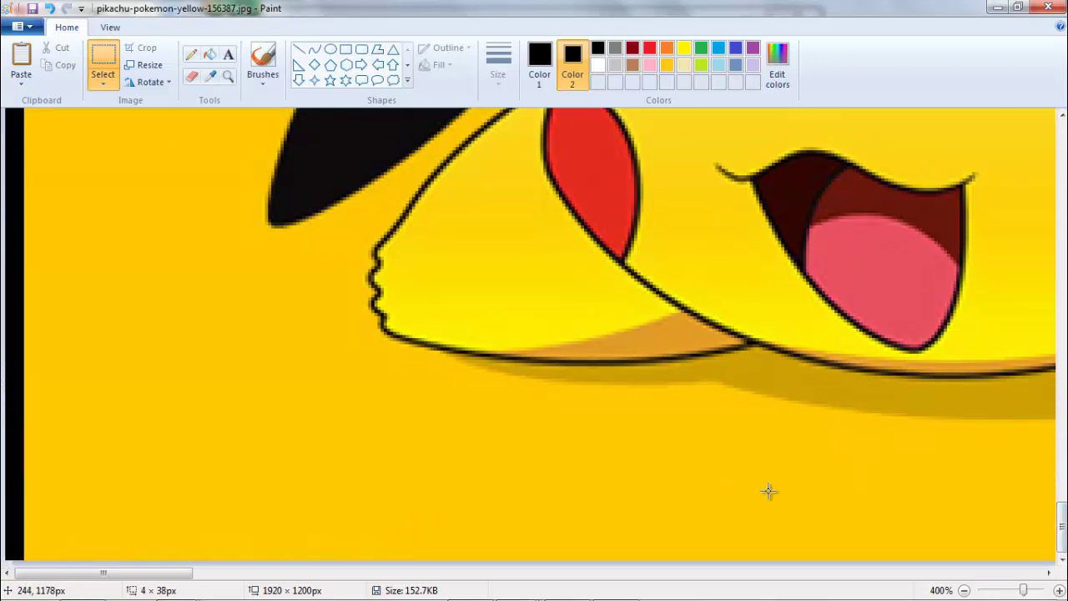
{"action": "left_click", "coordinate": [963, 591]}
{"action": "left_click", "coordinate": [963, 591]}
{"action": "left_click", "coordinate": [964, 591]}
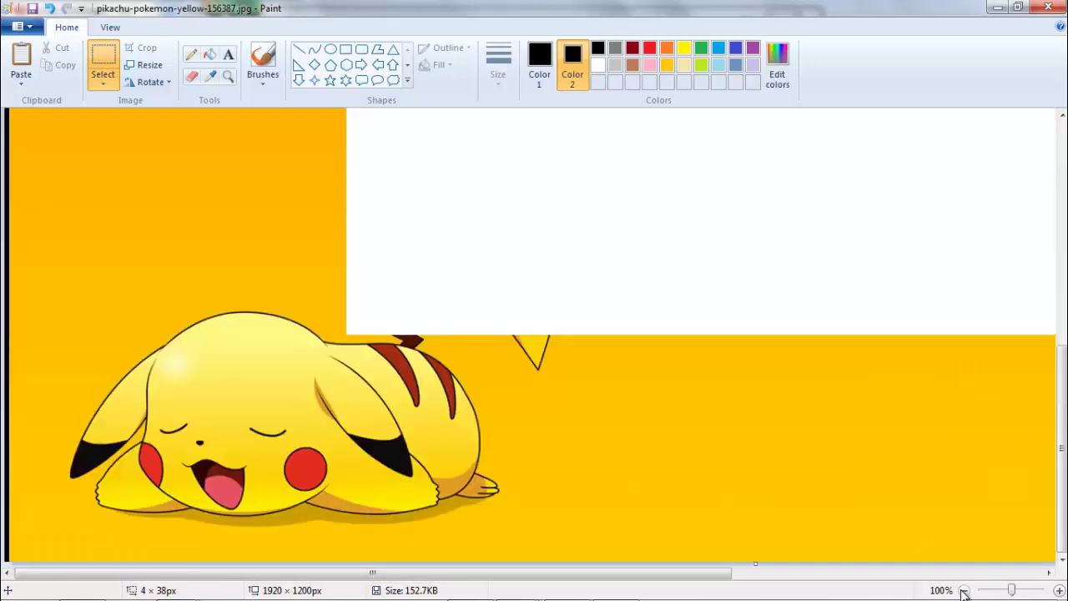
{"action": "left_click", "coordinate": [963, 591]}
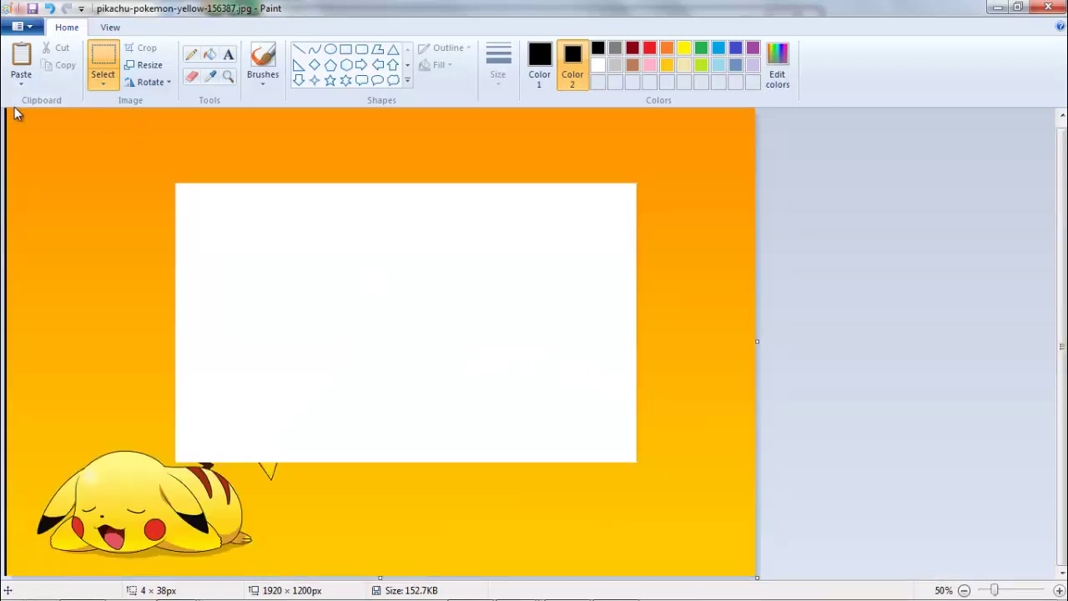
- Place a copy of the full-height black left strip against the wallpaper's right edge
{"action": "left_click_drag", "start_coordinate": [12, 114], "coordinate": [7, 575]}
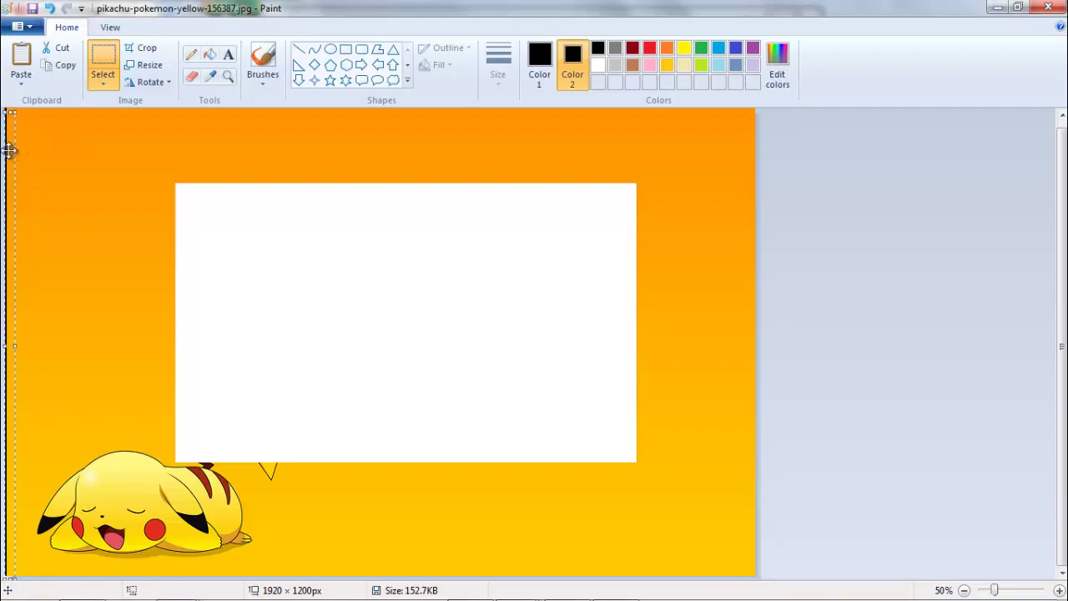
{"action": "left_click_drag", "start_coordinate": [10, 148], "coordinate": [755, 144]}
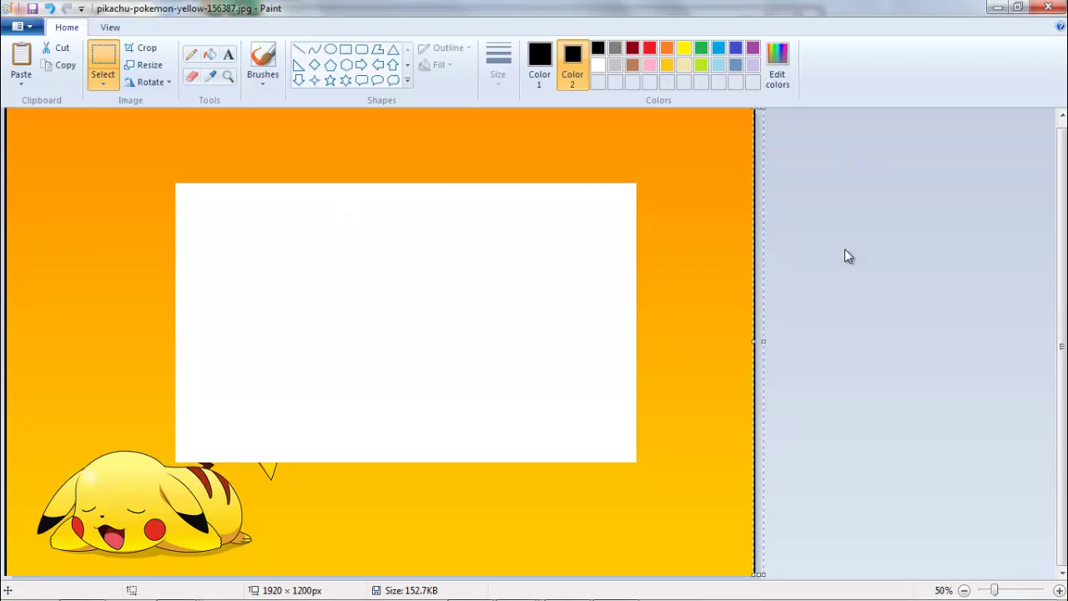
{"action": "left_click", "coordinate": [811, 288]}
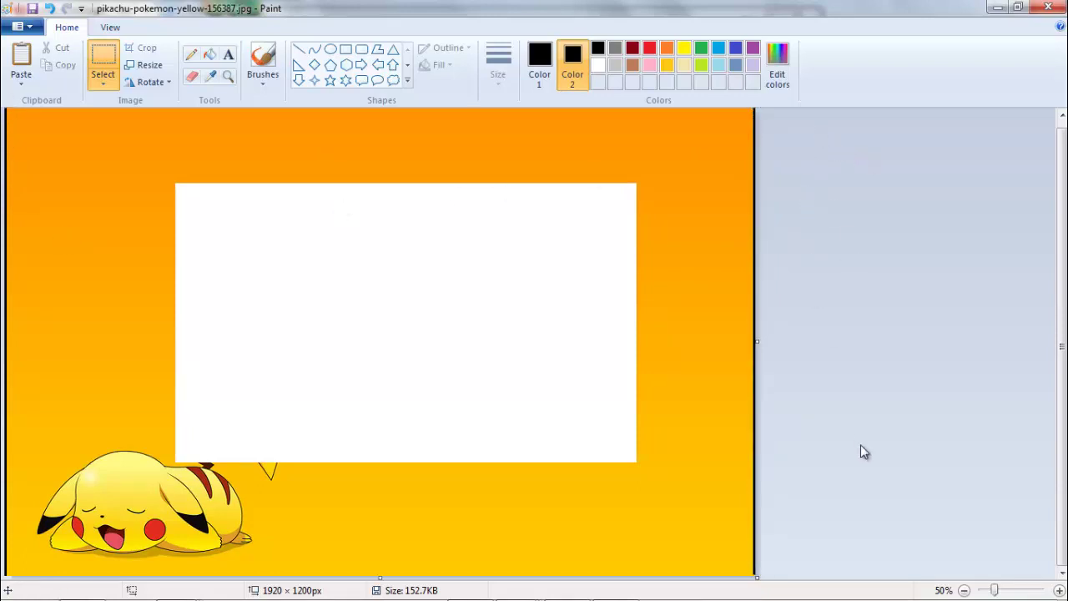
{"action": "left_click", "coordinate": [1058, 589]}
{"action": "left_click", "coordinate": [1057, 590]}
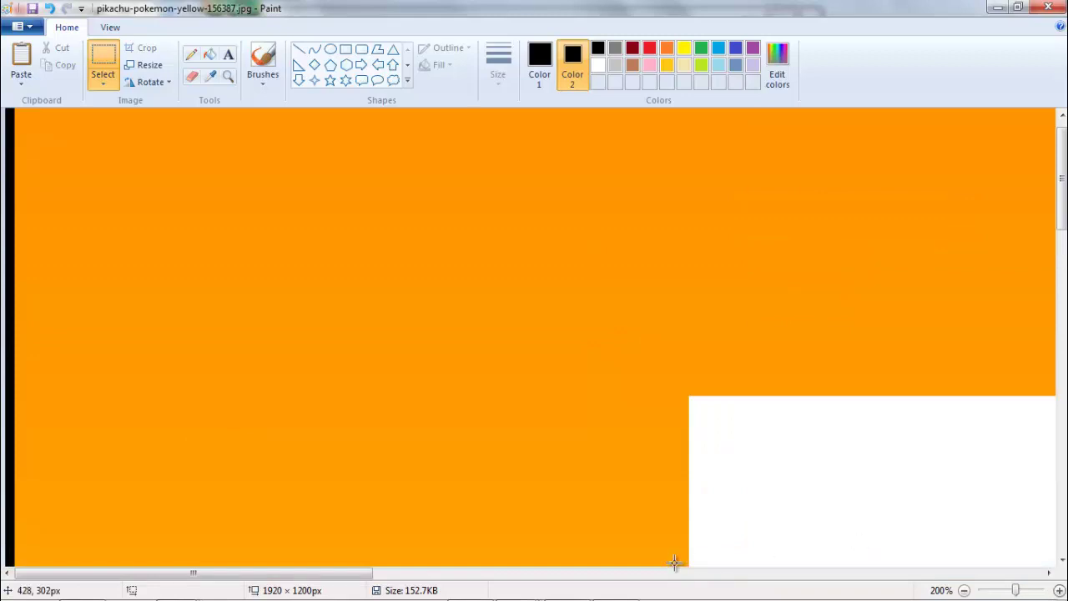
{"action": "left_click_drag", "start_coordinate": [333, 577], "coordinate": [1038, 574]}
{"action": "scroll", "coordinate": [1045, 116], "scroll_direction": "up", "scroll_amount": 1}
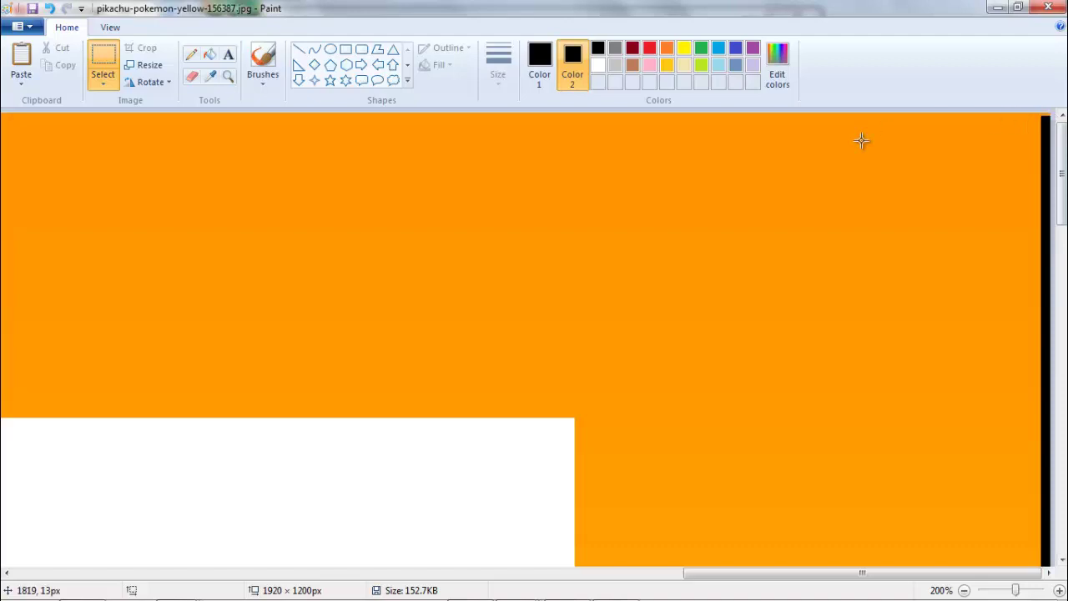
{"action": "left_click", "coordinate": [191, 54]}
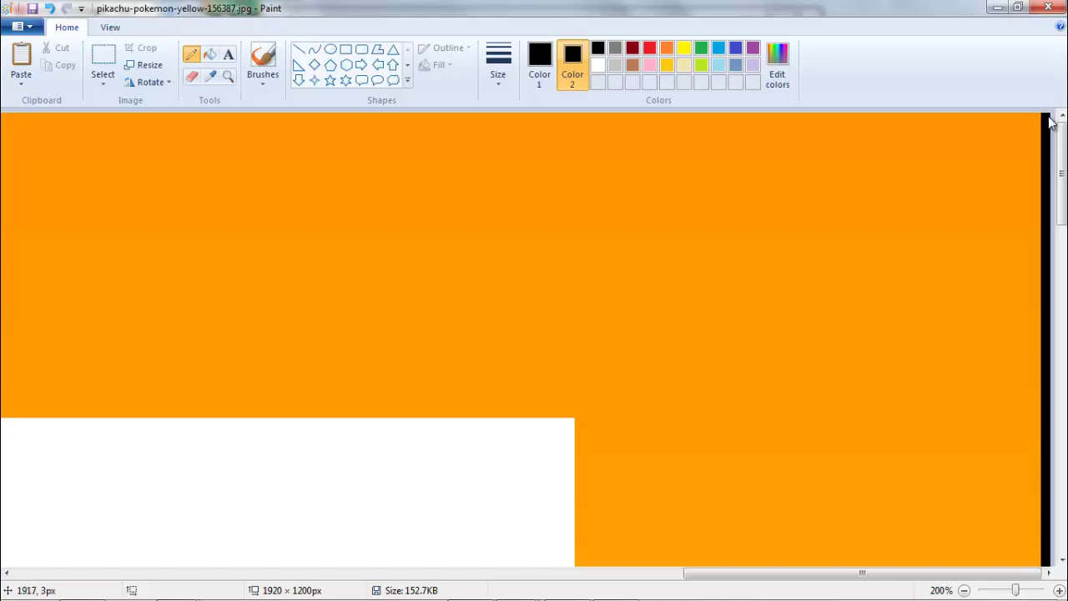
{"action": "left_click_drag", "start_coordinate": [1061, 138], "coordinate": [1061, 488]}
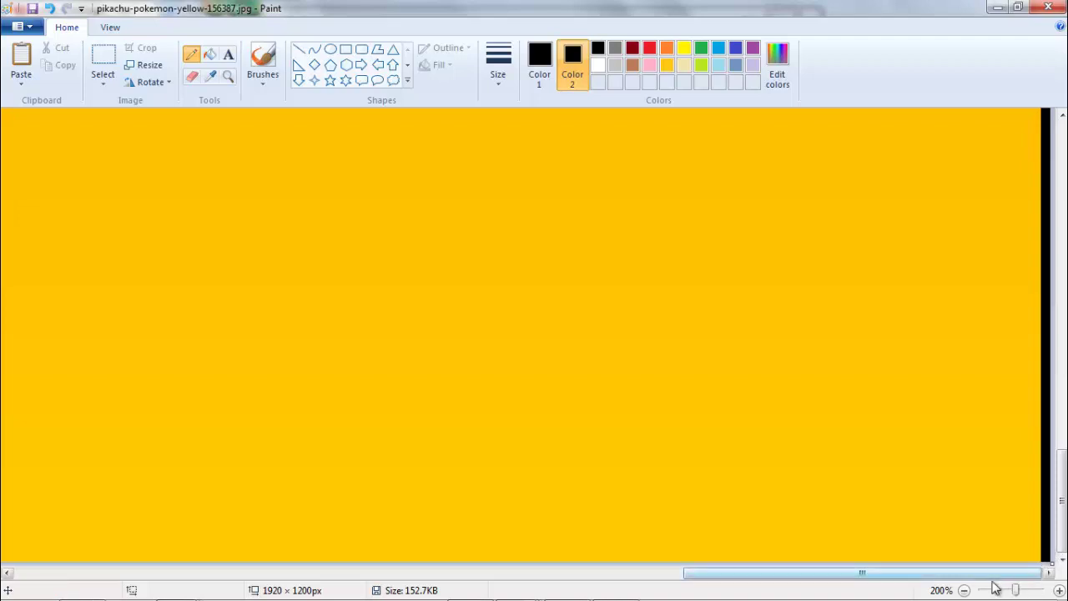
{"action": "left_click", "coordinate": [964, 590]}
{"action": "left_click", "coordinate": [965, 590]}
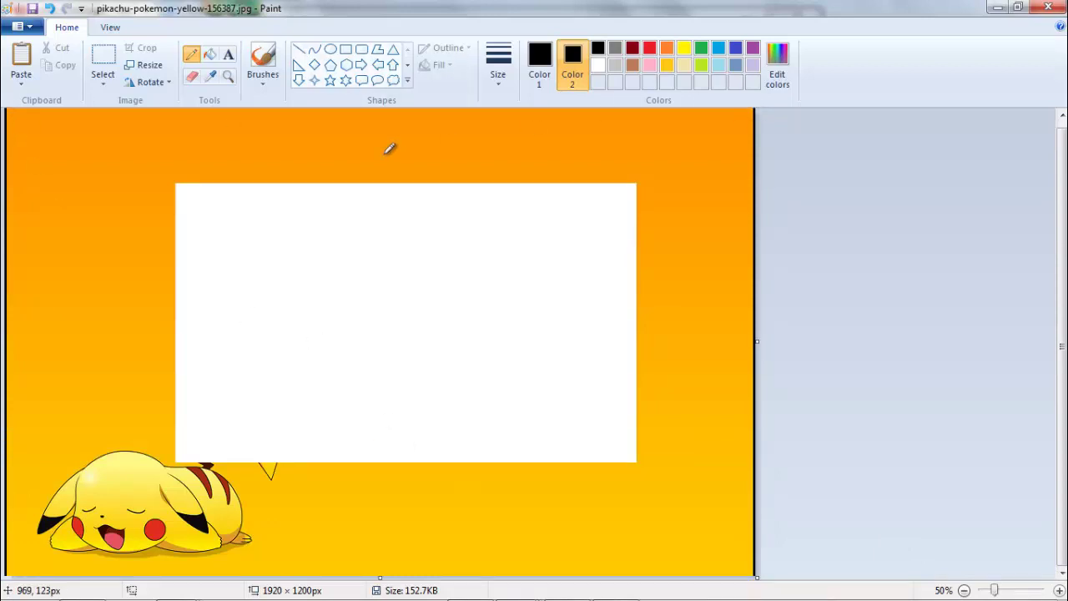
- Draw a long black rectangle strip across the wallpaper's top edge with the Rectangle tool
{"action": "left_click", "coordinate": [347, 52]}
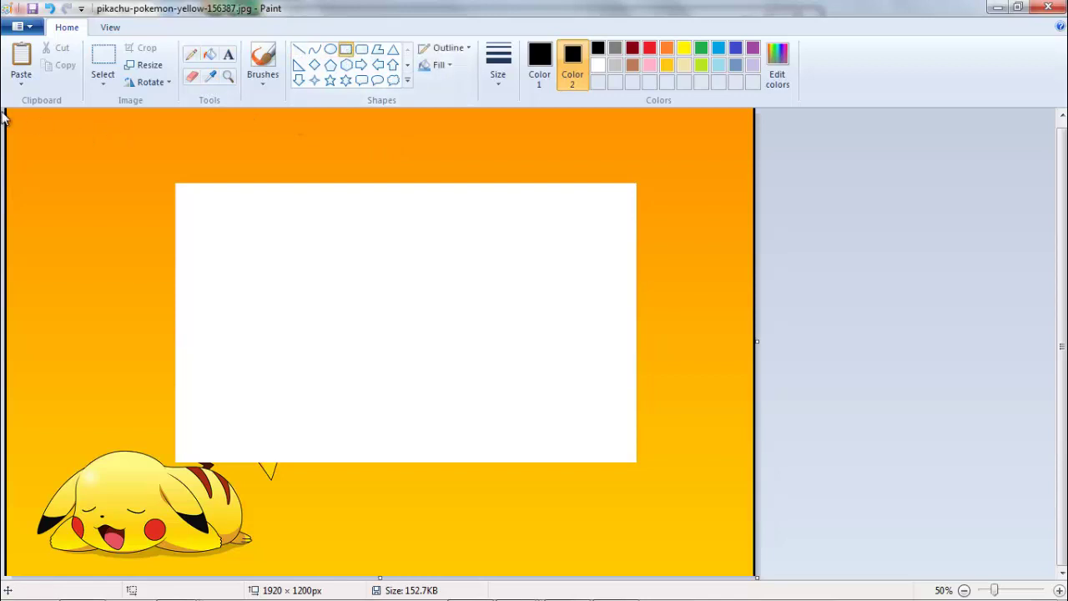
{"action": "left_click_drag", "start_coordinate": [4, 104], "coordinate": [768, 80]}
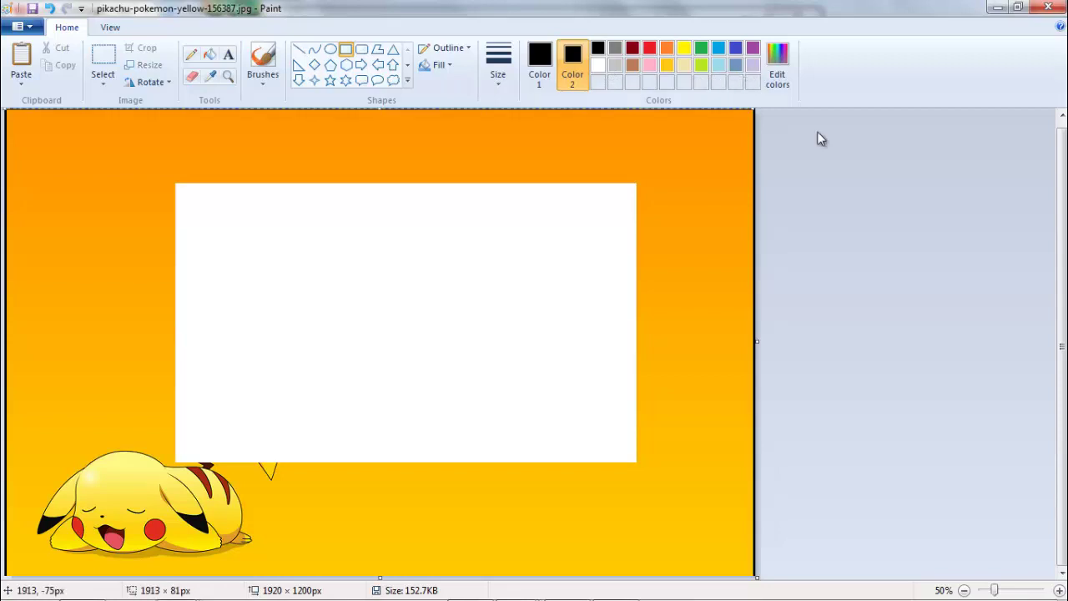
{"action": "left_click", "coordinate": [1060, 590]}
{"action": "left_click", "coordinate": [1060, 591]}
{"action": "left_click", "coordinate": [1060, 591]}
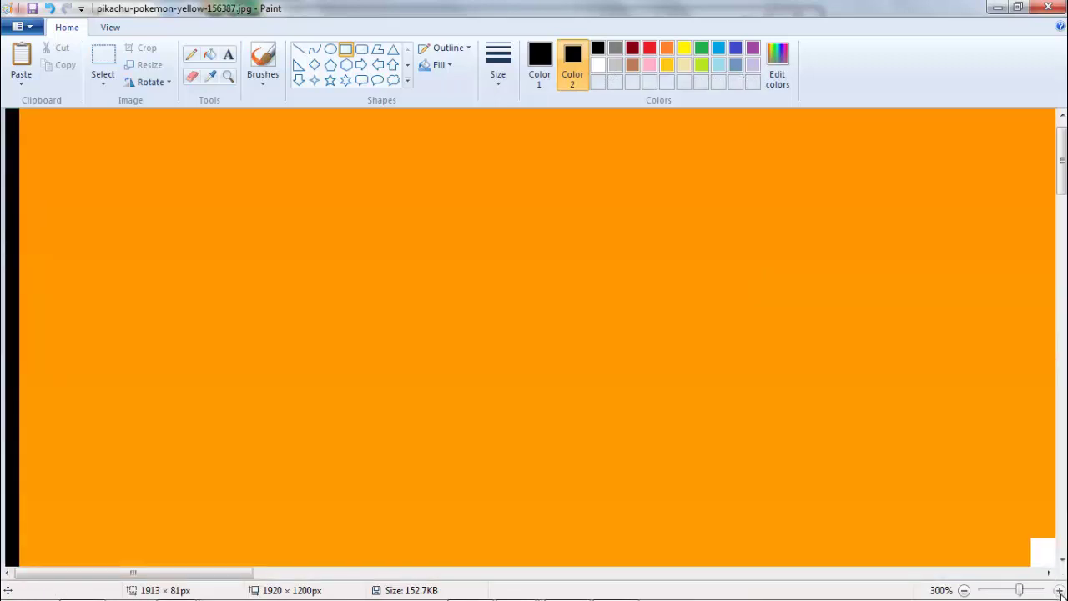
{"action": "left_click", "coordinate": [1060, 591]}
{"action": "left_click_drag", "start_coordinate": [1062, 170], "coordinate": [1063, 149]}
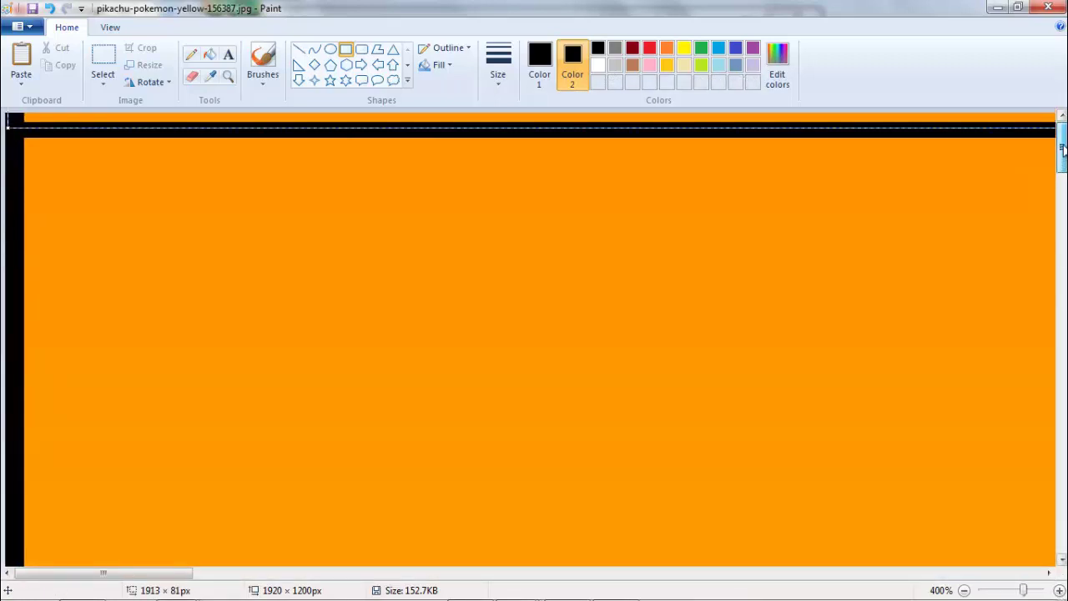
{"action": "left_click", "coordinate": [8, 169]}
{"action": "left_click_drag", "start_coordinate": [17, 123], "coordinate": [1042, 71]}
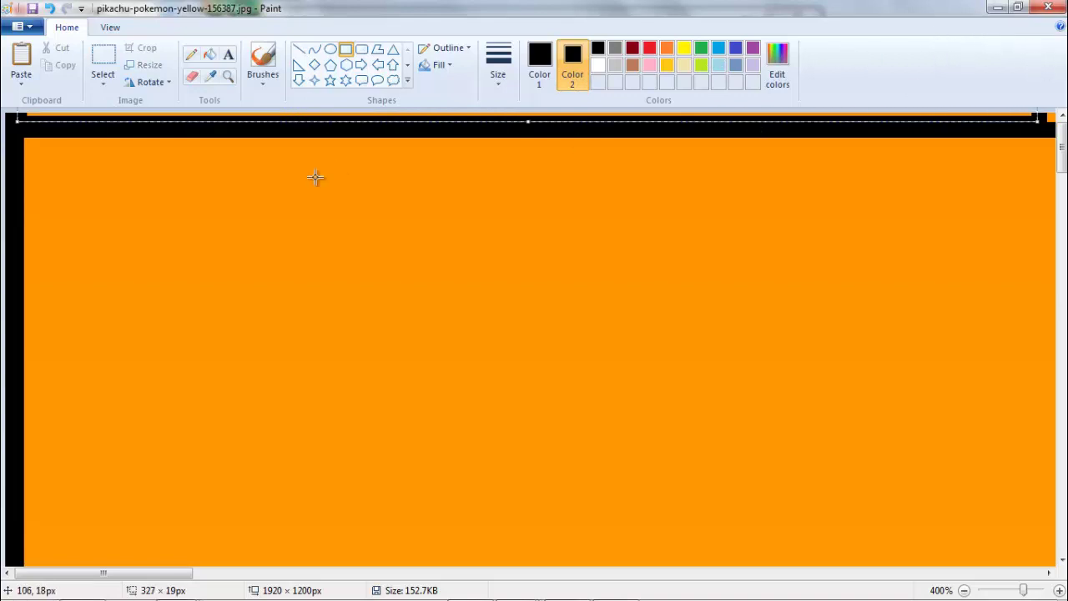
- Blacken the left part of the thin orange strip along the top edge at 400% zoom
{"action": "left_click", "coordinate": [9, 151]}
{"action": "left_click_drag", "start_coordinate": [19, 116], "coordinate": [1037, 98]}
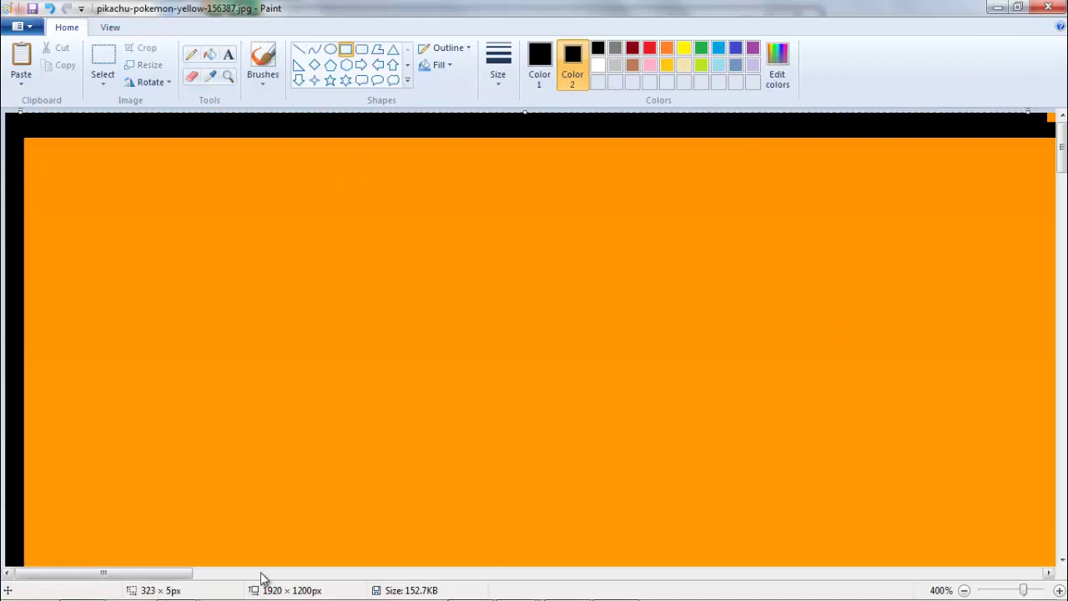
{"action": "left_click_drag", "start_coordinate": [177, 575], "coordinate": [349, 546]}
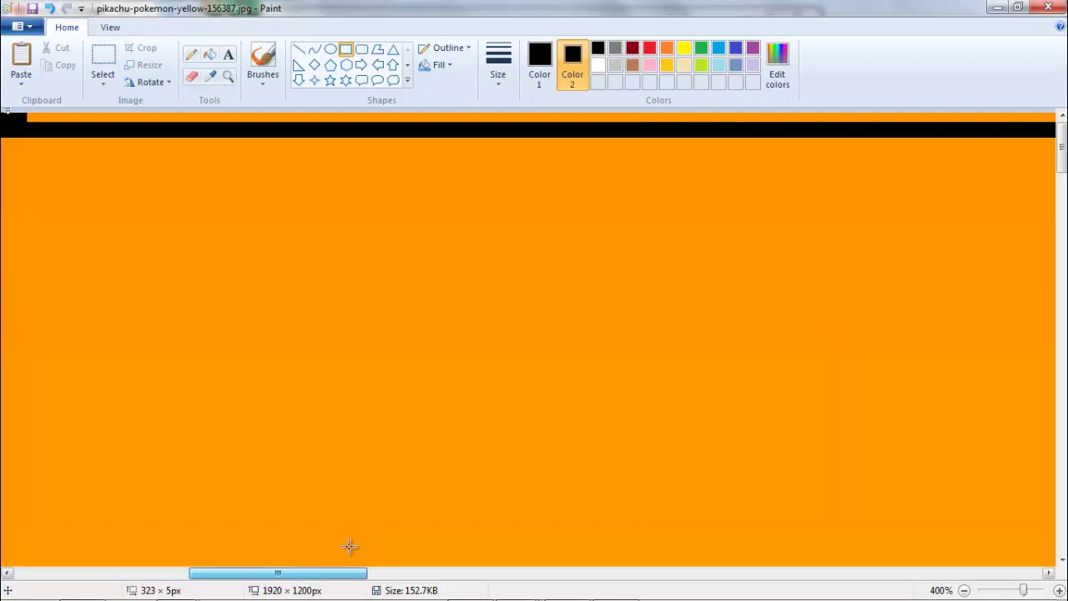
{"action": "left_click", "coordinate": [23, 118]}
{"action": "left_click_drag", "start_coordinate": [22, 117], "coordinate": [1050, 117]}
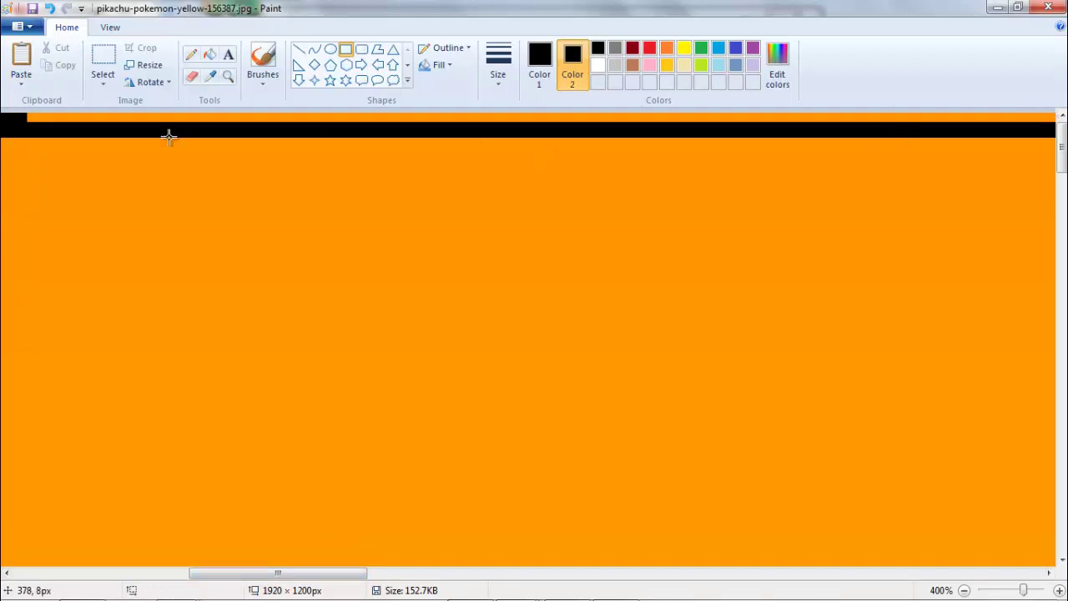
{"action": "left_click_drag", "start_coordinate": [28, 117], "coordinate": [982, 115]}
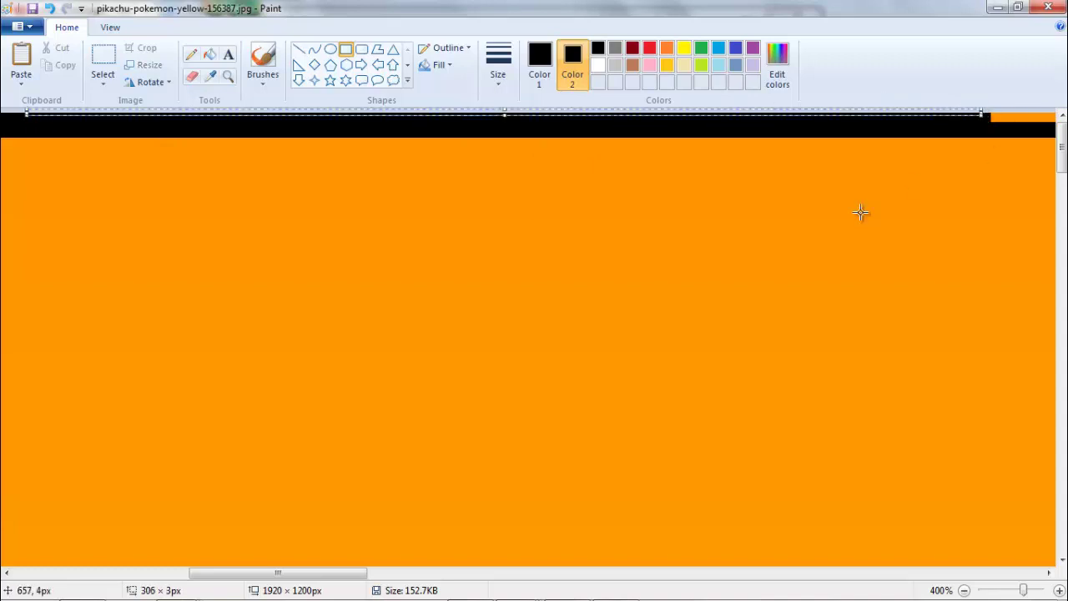
{"action": "left_click_drag", "start_coordinate": [334, 574], "coordinate": [492, 579]}
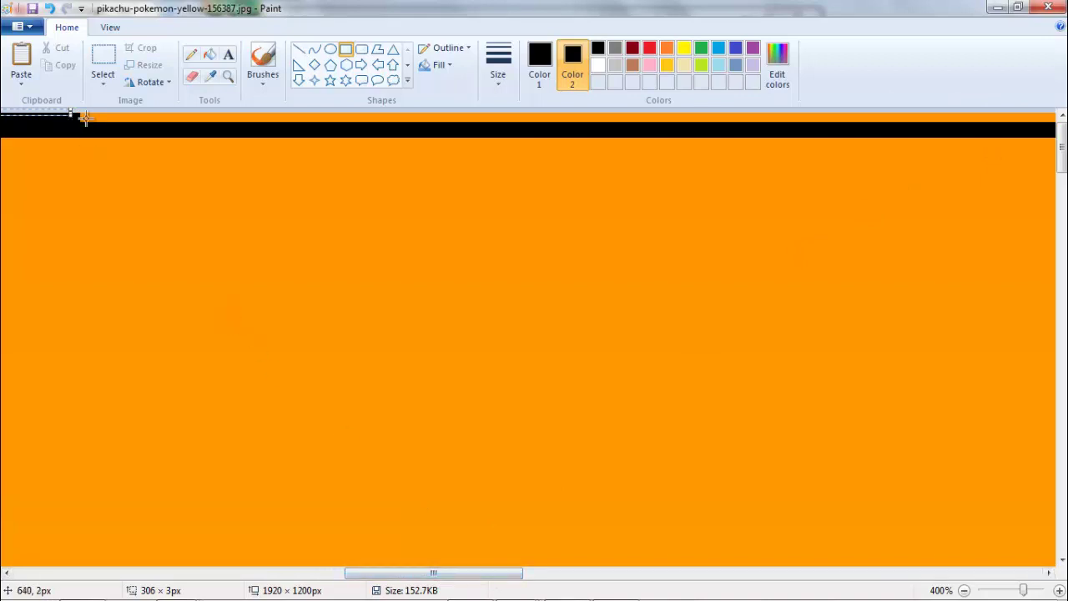
{"action": "left_click_drag", "start_coordinate": [87, 115], "coordinate": [1055, 118]}
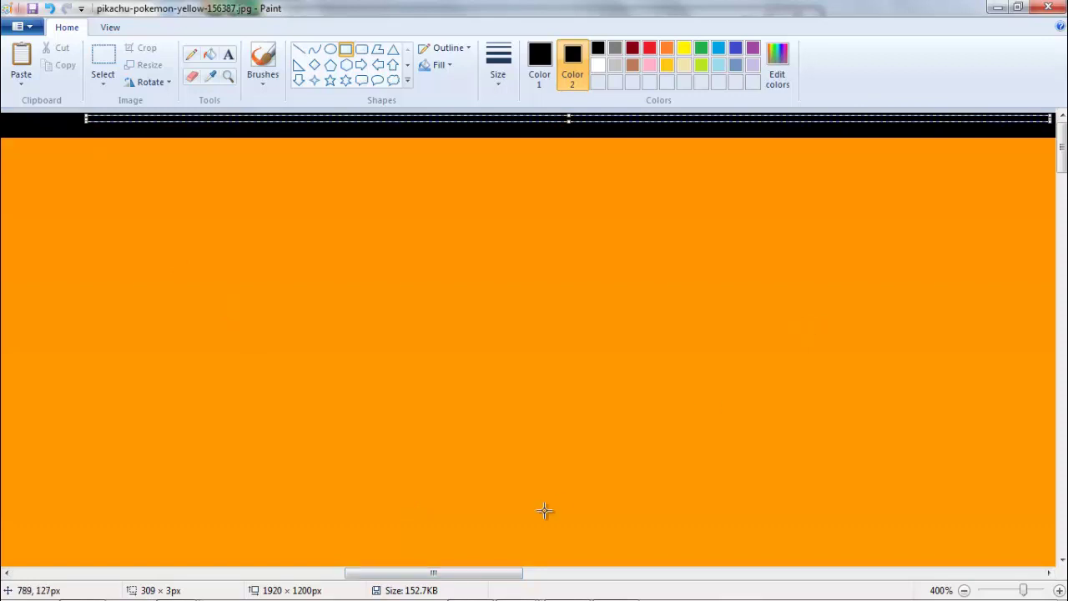
- Scroll right and cover the remaining top orange strip through to the right corner
{"action": "left_click_drag", "start_coordinate": [431, 576], "coordinate": [598, 574]}
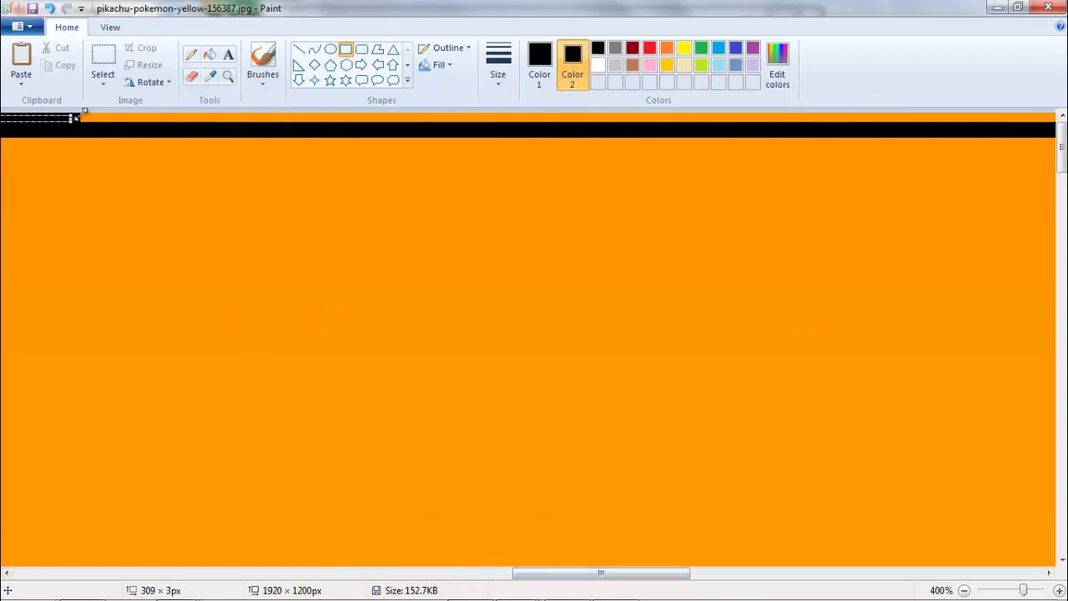
{"action": "left_click_drag", "start_coordinate": [81, 117], "coordinate": [1043, 119]}
{"action": "left_click_drag", "start_coordinate": [560, 579], "coordinate": [739, 581]}
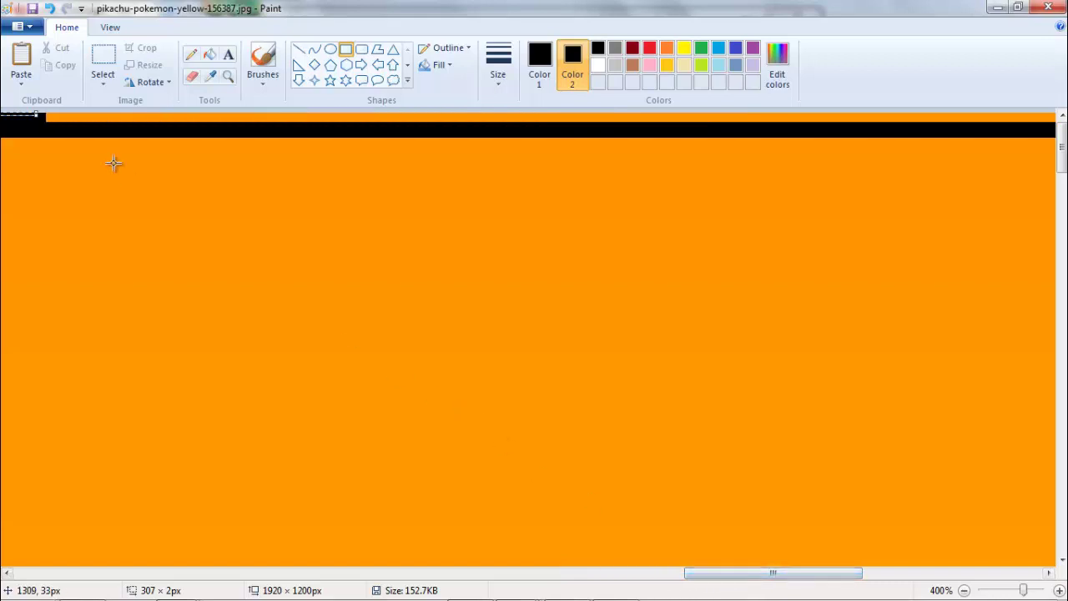
{"action": "left_click_drag", "start_coordinate": [49, 117], "coordinate": [555, 130]}
{"action": "left_click_drag", "start_coordinate": [801, 121], "coordinate": [1040, 118]}
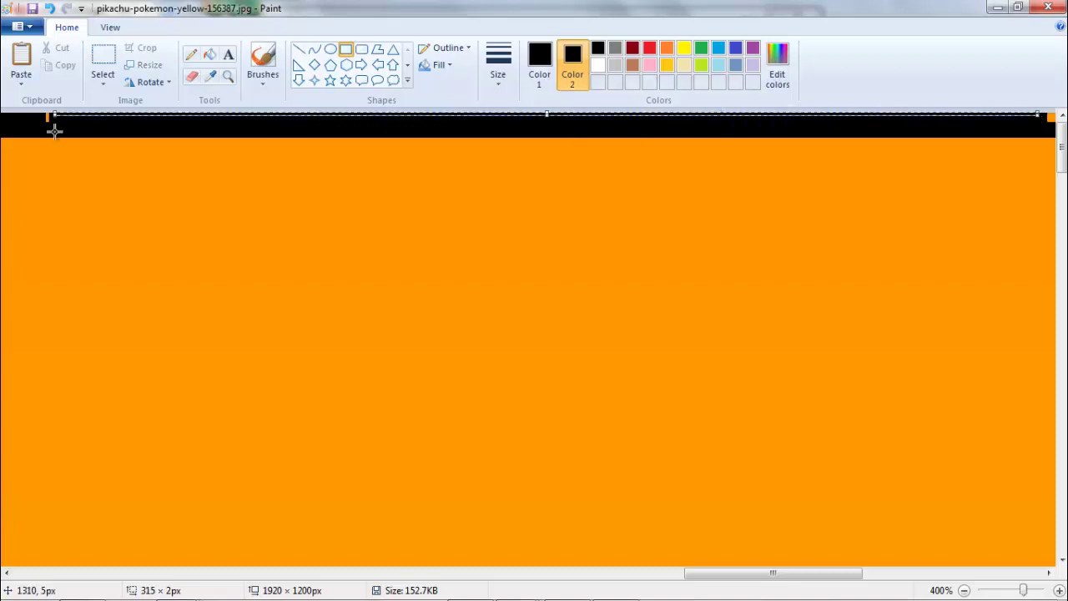
{"action": "left_click_drag", "start_coordinate": [38, 120], "coordinate": [111, 118]}
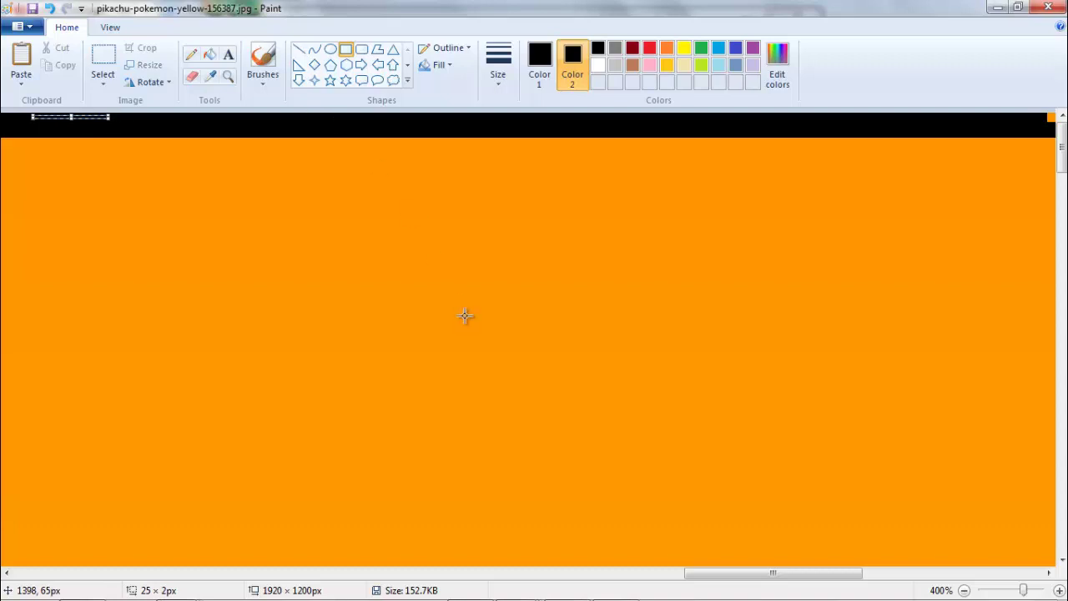
{"action": "left_click_drag", "start_coordinate": [715, 576], "coordinate": [889, 571]}
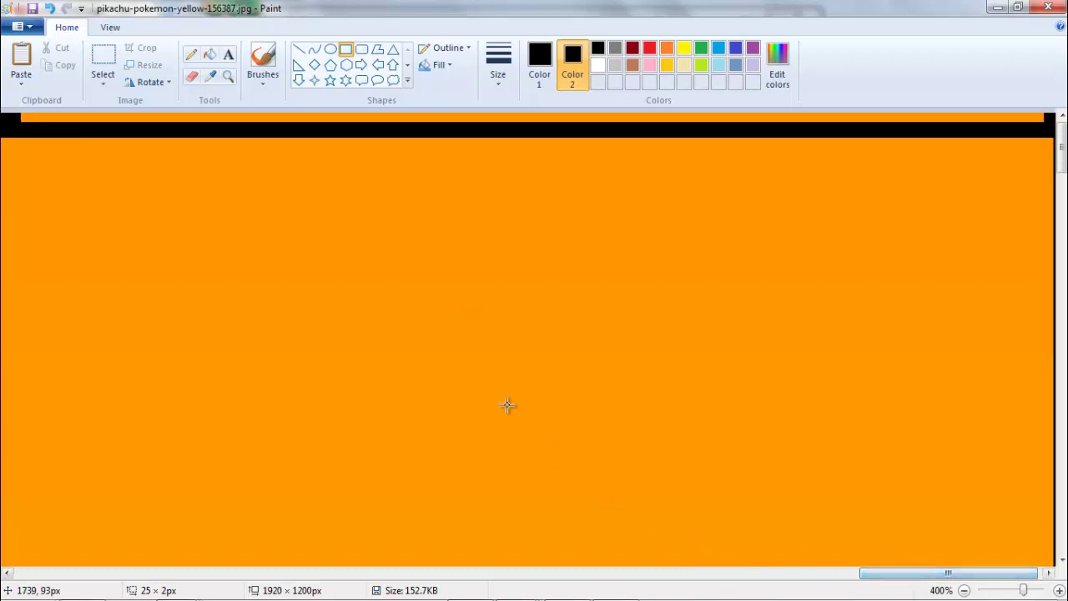
{"action": "left_click_drag", "start_coordinate": [18, 119], "coordinate": [1045, 112]}
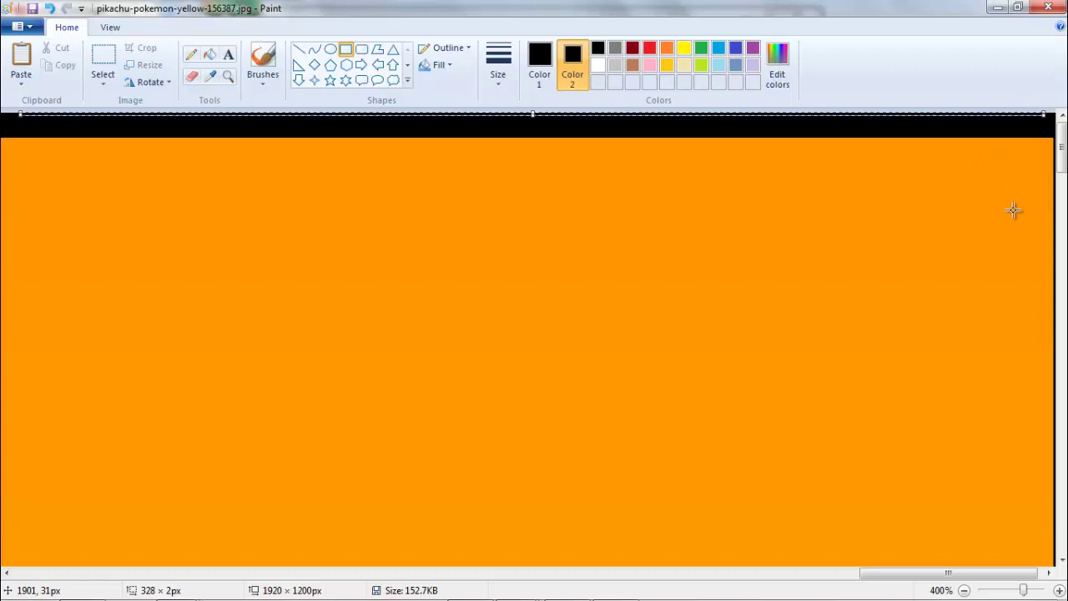
- At 50% zoom, copy the top black strip down to the wallpaper's bottom edge
{"action": "left_click", "coordinate": [963, 590]}
{"action": "left_click", "coordinate": [964, 589]}
{"action": "left_click", "coordinate": [963, 589]}
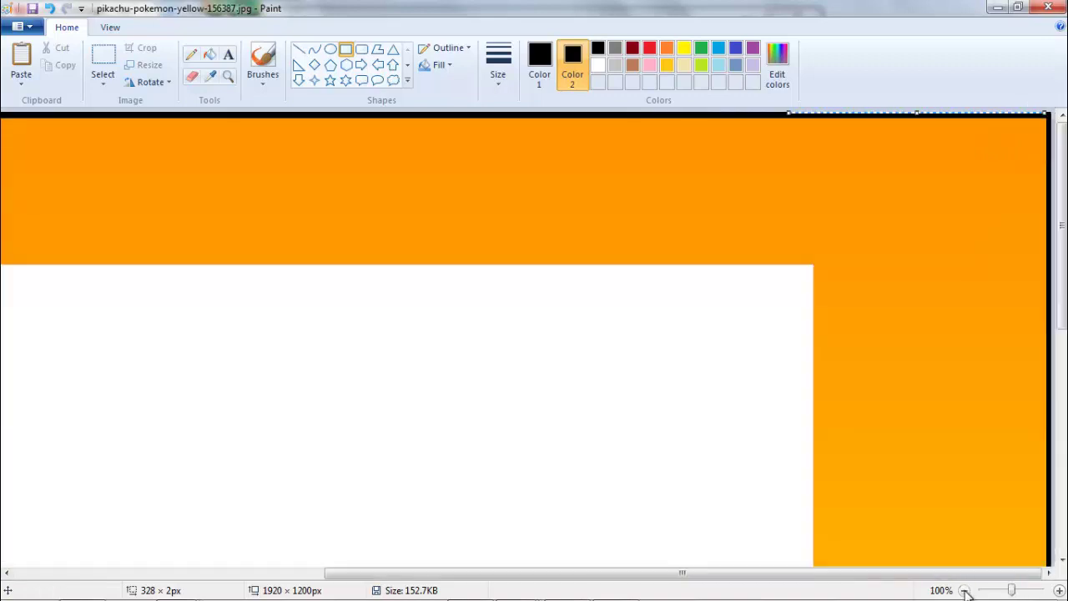
{"action": "left_click", "coordinate": [965, 590]}
{"action": "left_click", "coordinate": [846, 243]}
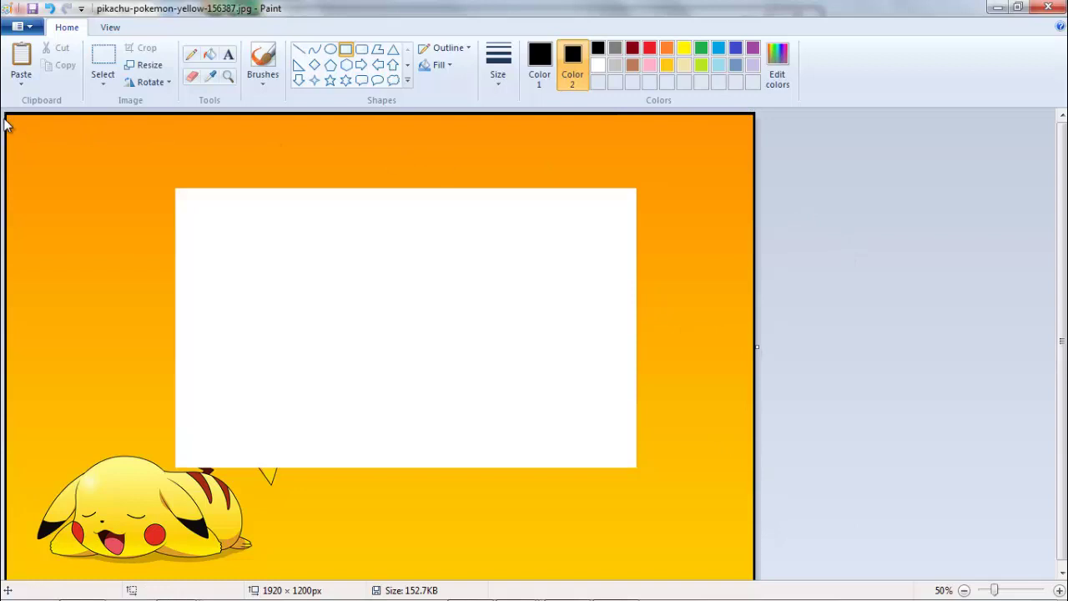
{"action": "left_click_drag", "start_coordinate": [5, 120], "coordinate": [273, 136]}
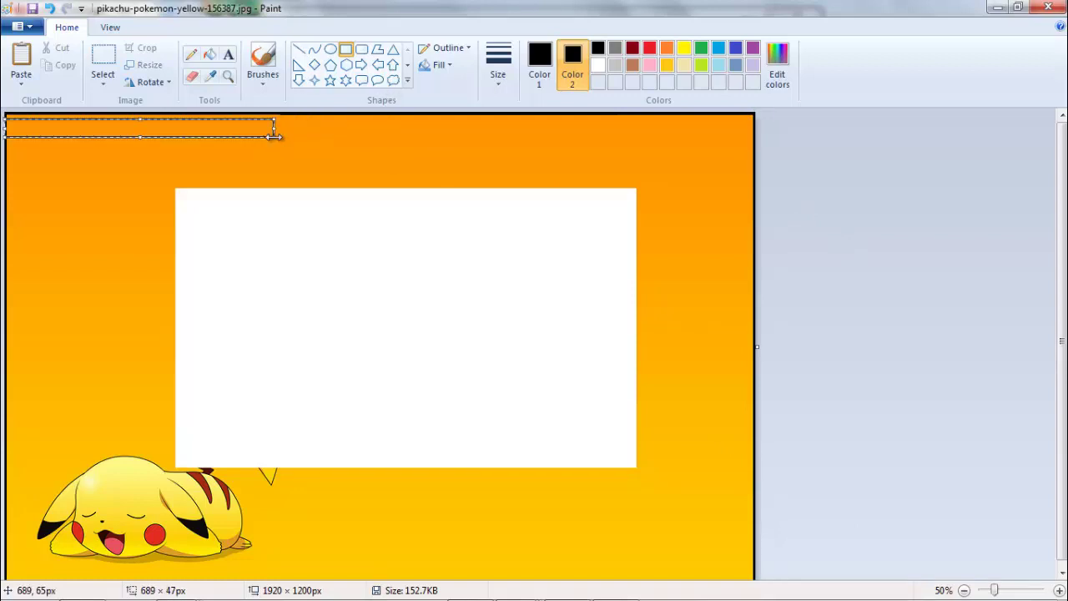
{"action": "left_click", "coordinate": [103, 58]}
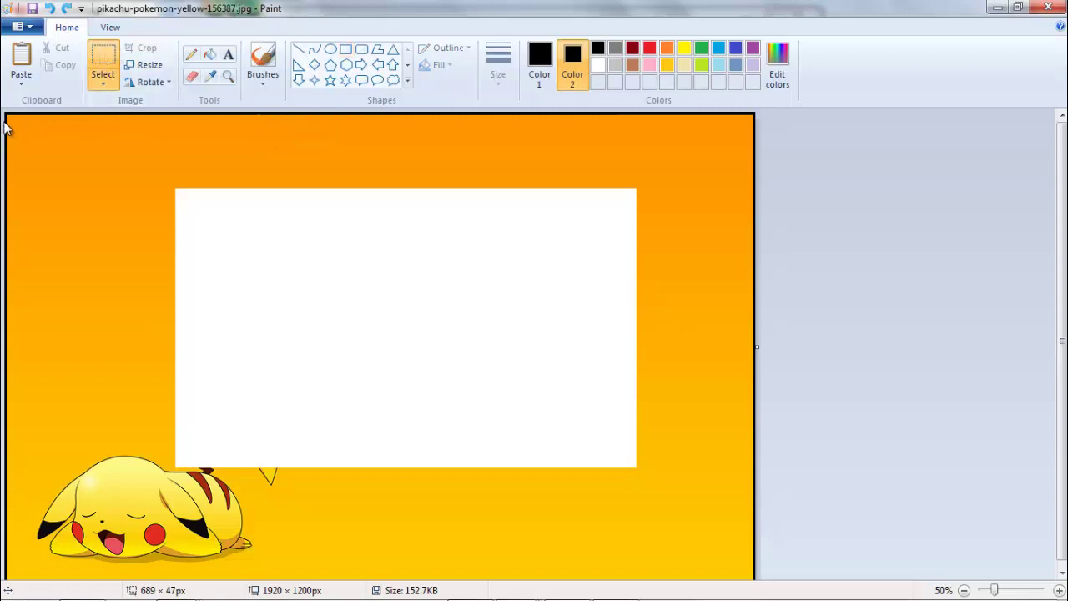
{"action": "left_click_drag", "start_coordinate": [5, 119], "coordinate": [837, 89]}
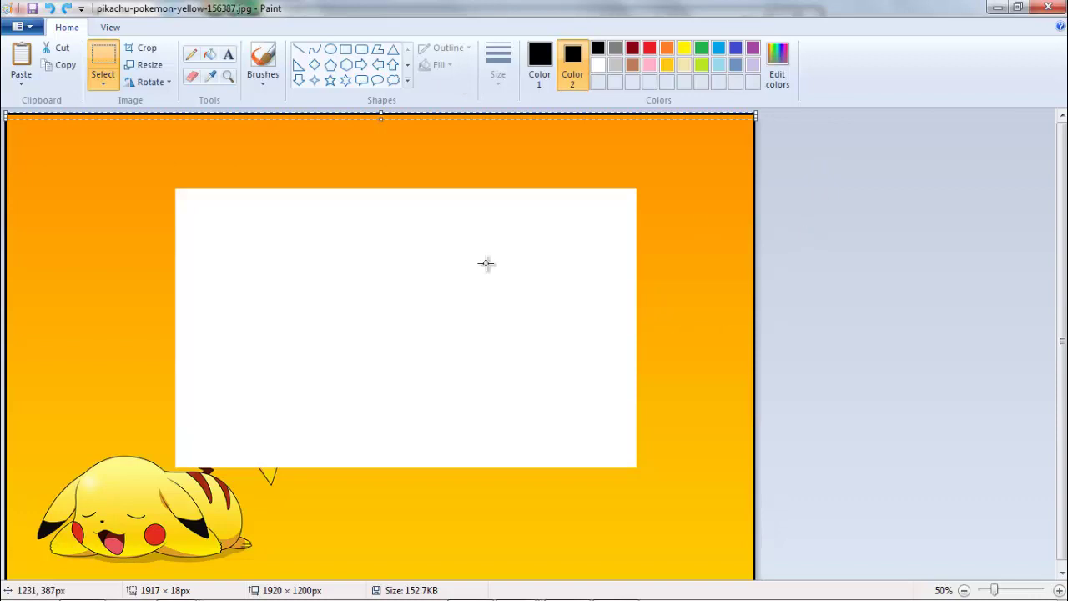
{"action": "left_click_drag", "start_coordinate": [171, 115], "coordinate": [173, 584]}
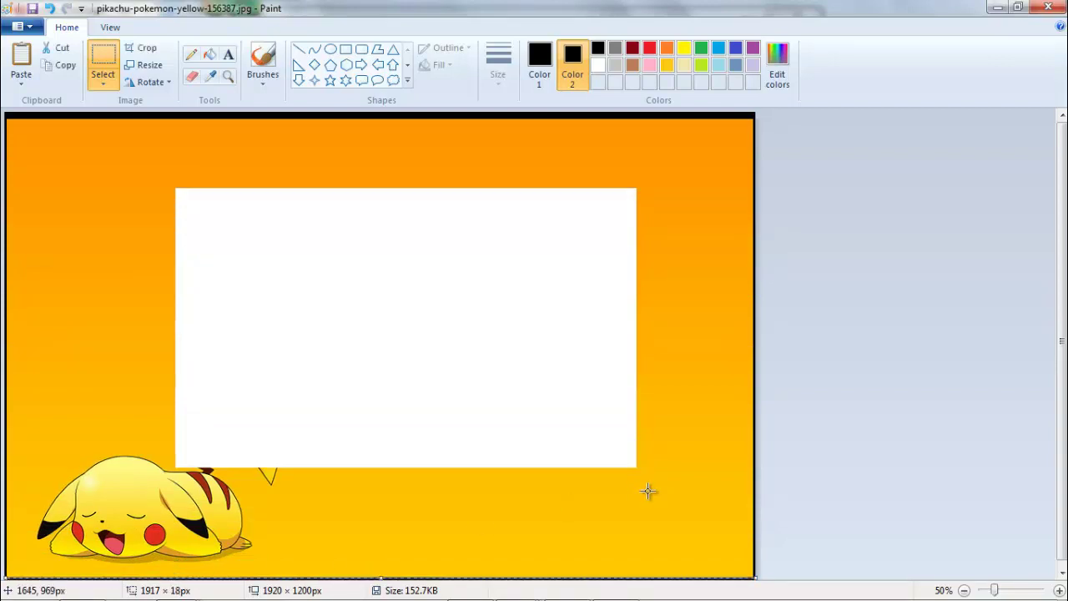
{"action": "left_click", "coordinate": [855, 457]}
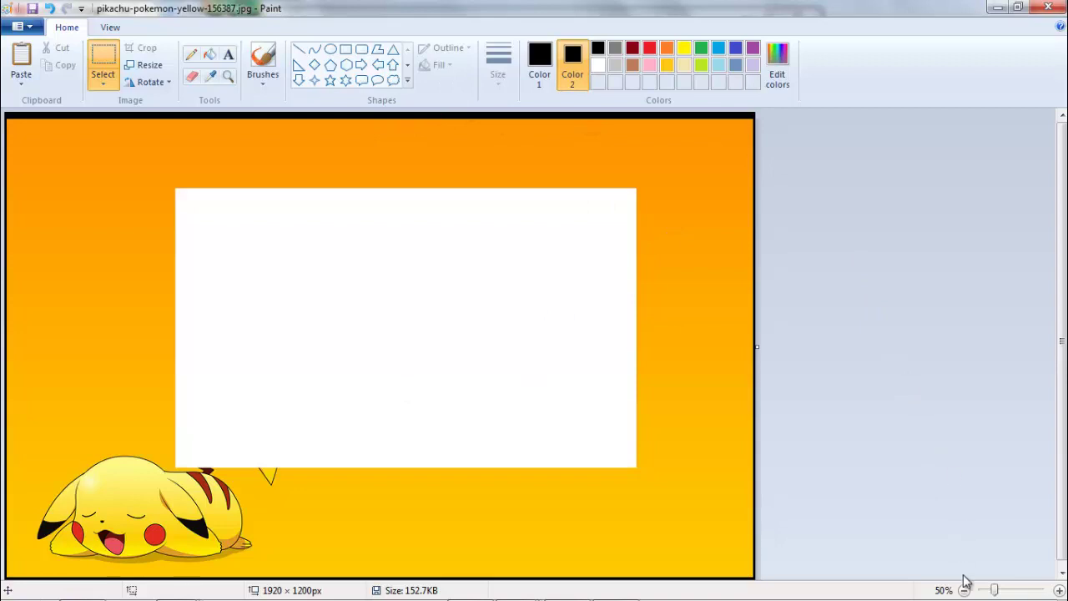
{"action": "left_click", "coordinate": [1059, 590]}
{"action": "left_click", "coordinate": [966, 590]}
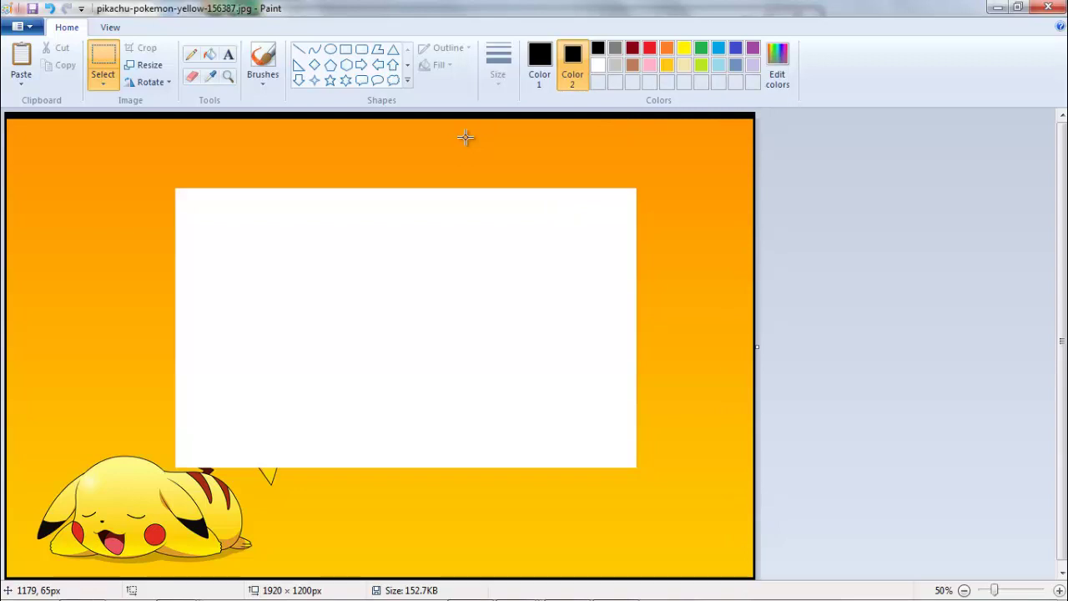
- Draw a white rectangle outline spanning the panel's width just above the central white panel
{"action": "left_click", "coordinate": [345, 49]}
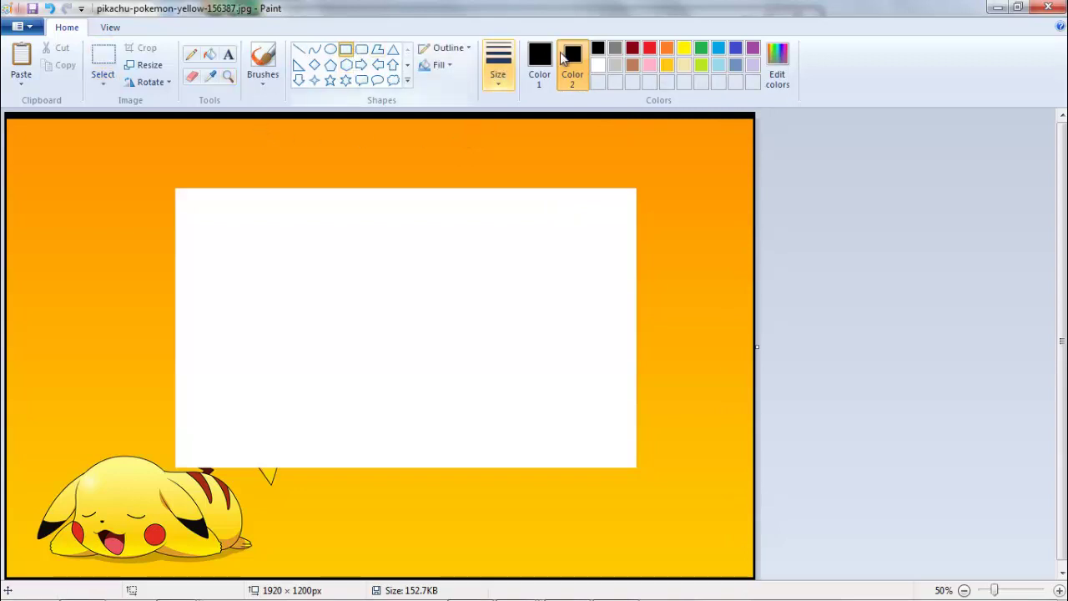
{"action": "left_click", "coordinate": [539, 60]}
{"action": "left_click", "coordinate": [597, 65]}
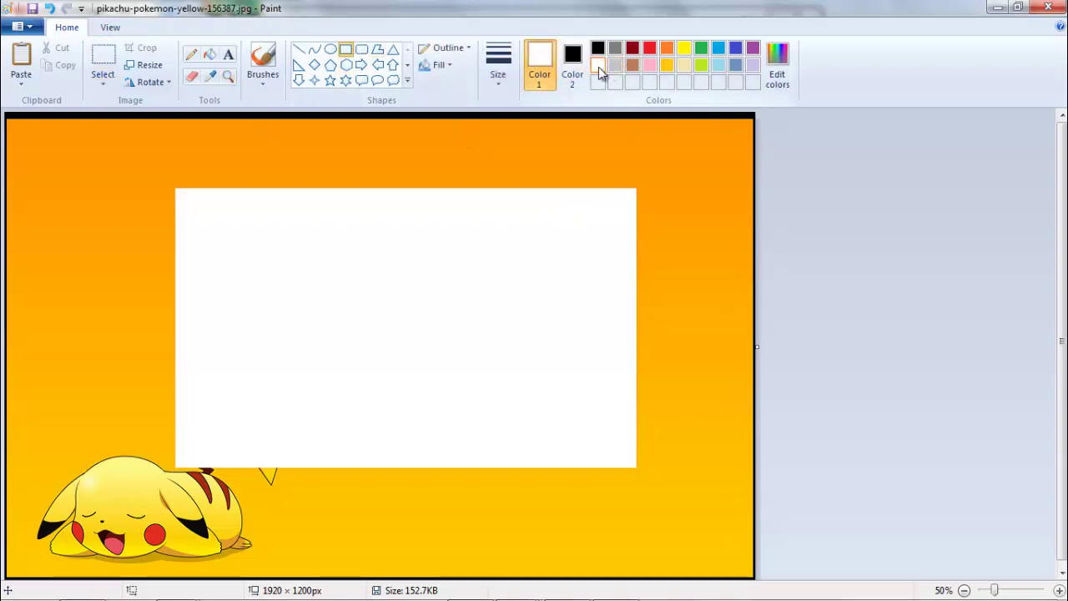
{"action": "left_click_drag", "start_coordinate": [174, 131], "coordinate": [639, 175]}
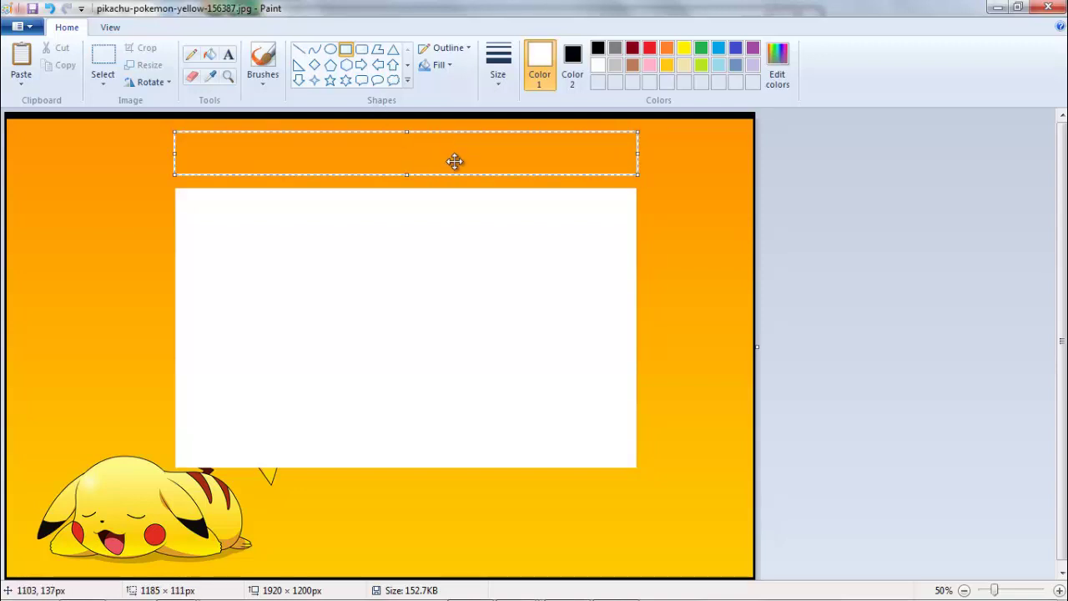
{"action": "left_click", "coordinate": [97, 58]}
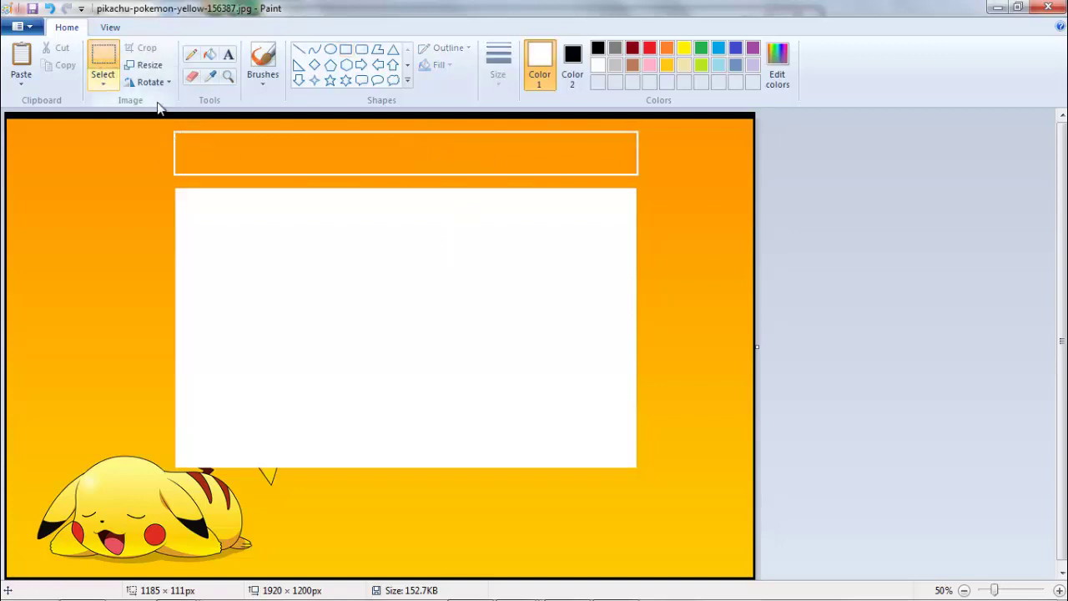
{"action": "left_click", "coordinate": [573, 56]}
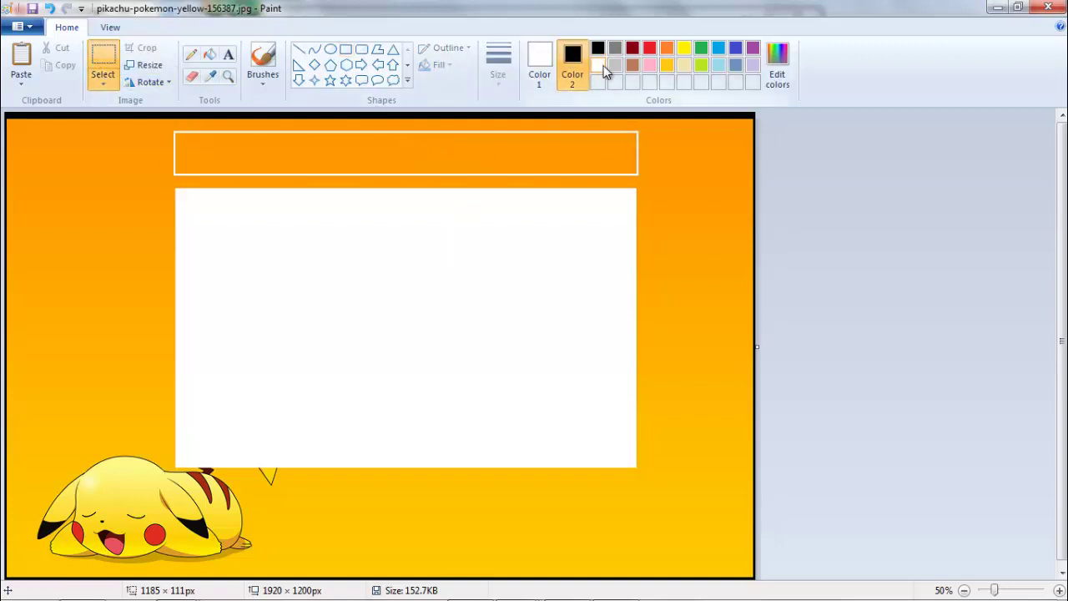
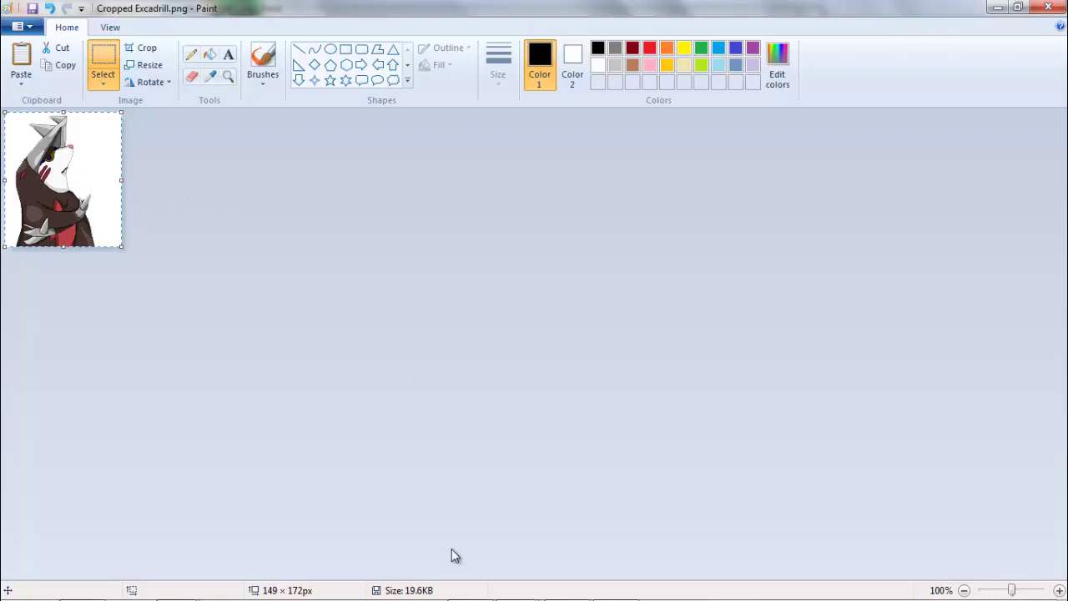
- Switch to the Pikachu wallpaper, try pasting the Excadrill sprite, then delete it
{"action": "left_click", "coordinate": [526, 591]}
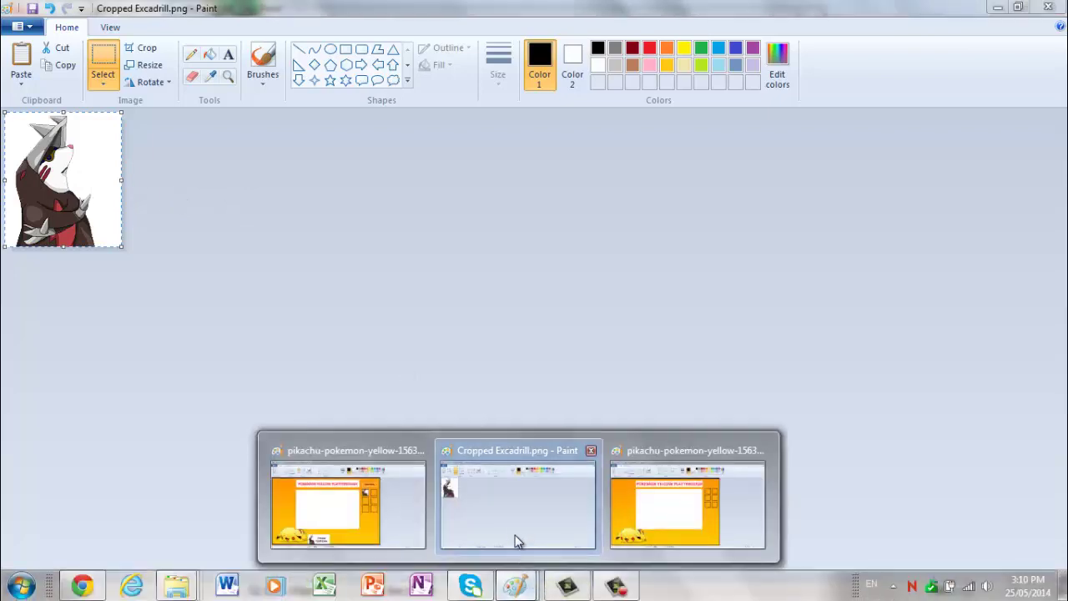
{"action": "left_click", "coordinate": [671, 481]}
{"action": "key", "text": "ctrl+v"}
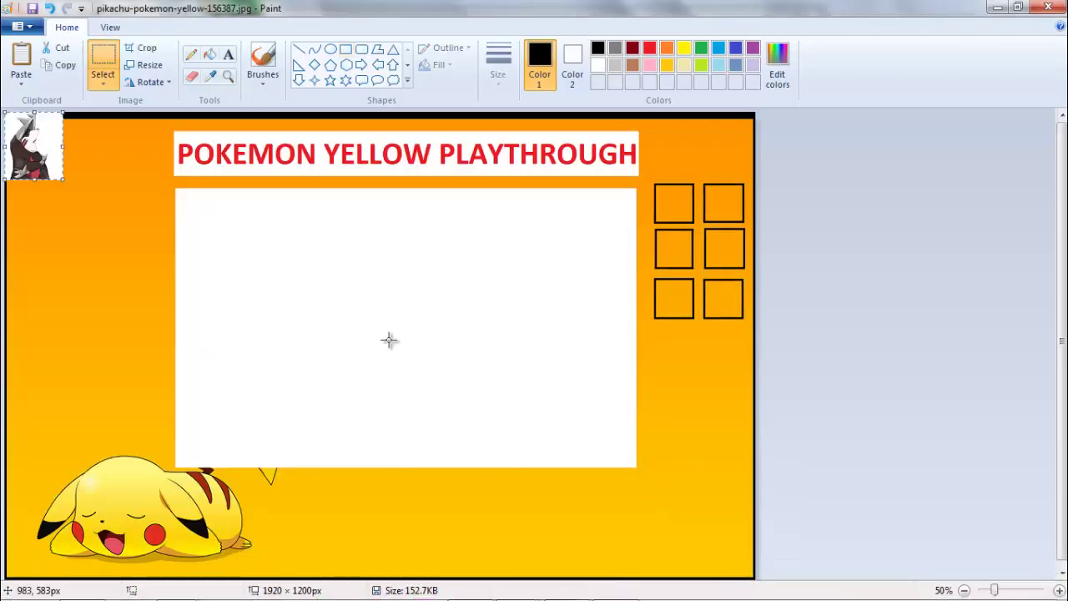
{"action": "left_click_drag", "start_coordinate": [51, 143], "coordinate": [355, 540]}
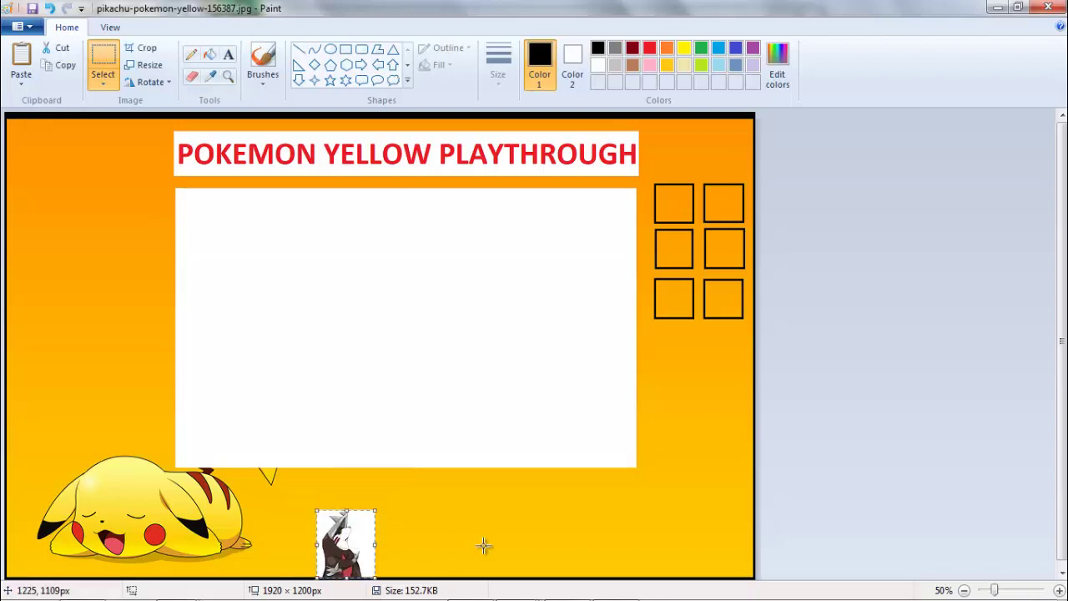
{"action": "key", "text": "Delete"}
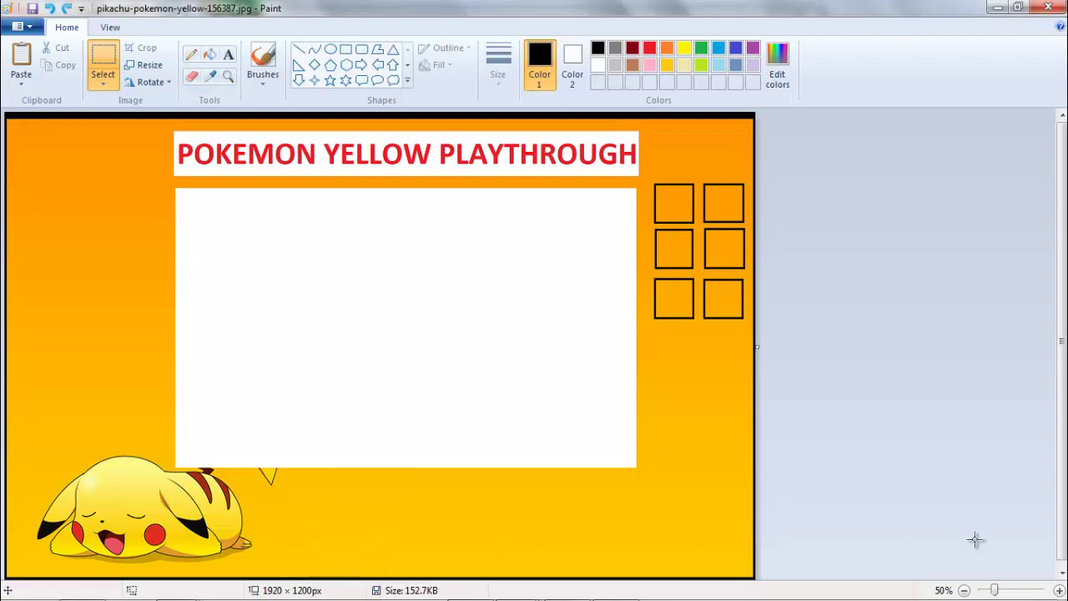
- At 300% zoom near the bottom, paste Excadrill just right of Pikachu's tail
{"action": "left_click", "coordinate": [1058, 590]}
{"action": "left_click", "coordinate": [1058, 589]}
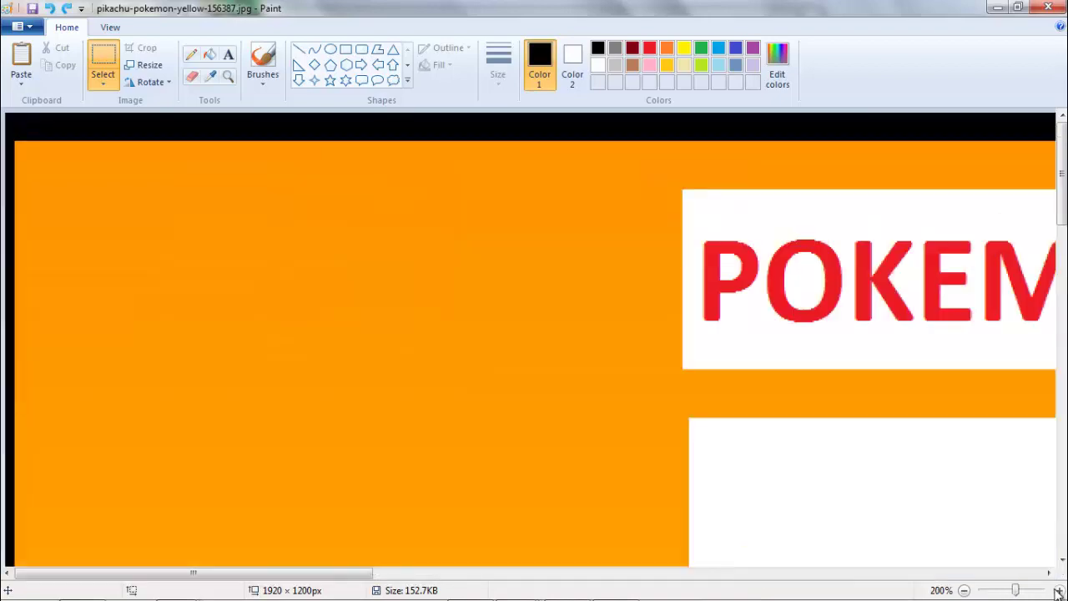
{"action": "left_click", "coordinate": [1058, 590]}
{"action": "left_click_drag", "start_coordinate": [1062, 160], "coordinate": [1062, 519]}
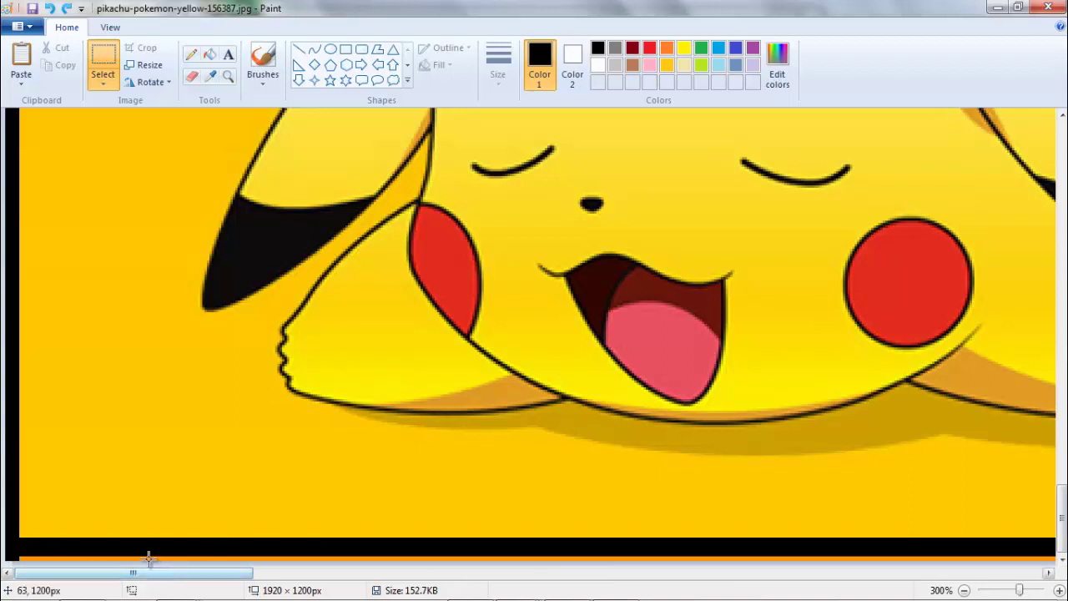
{"action": "left_click_drag", "start_coordinate": [230, 573], "coordinate": [539, 574]}
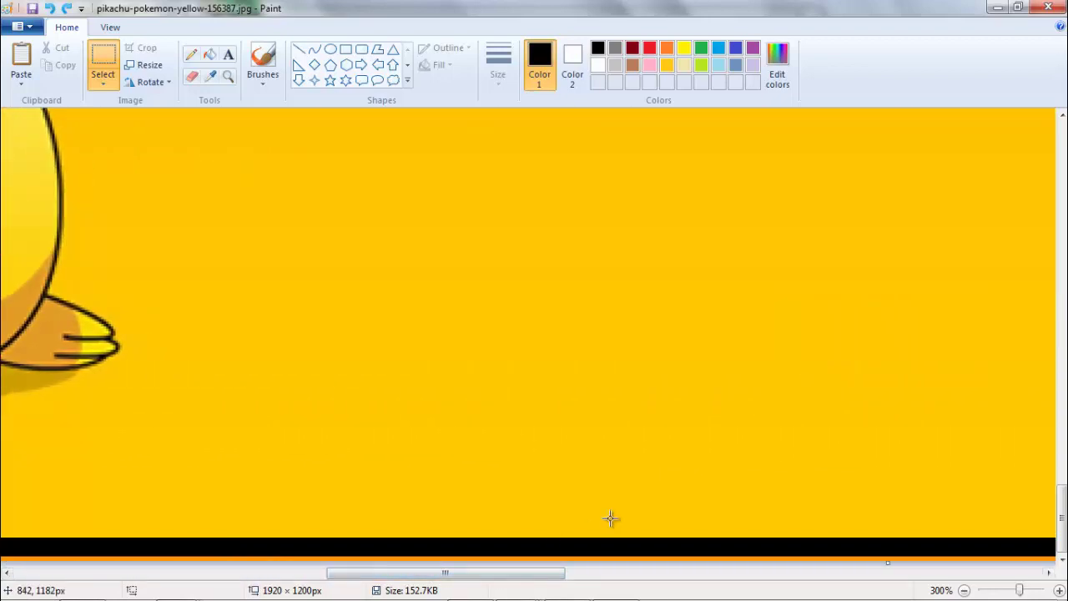
{"action": "key", "text": "ctrl+v"}
{"action": "left_click_drag", "start_coordinate": [178, 370], "coordinate": [333, 393]}
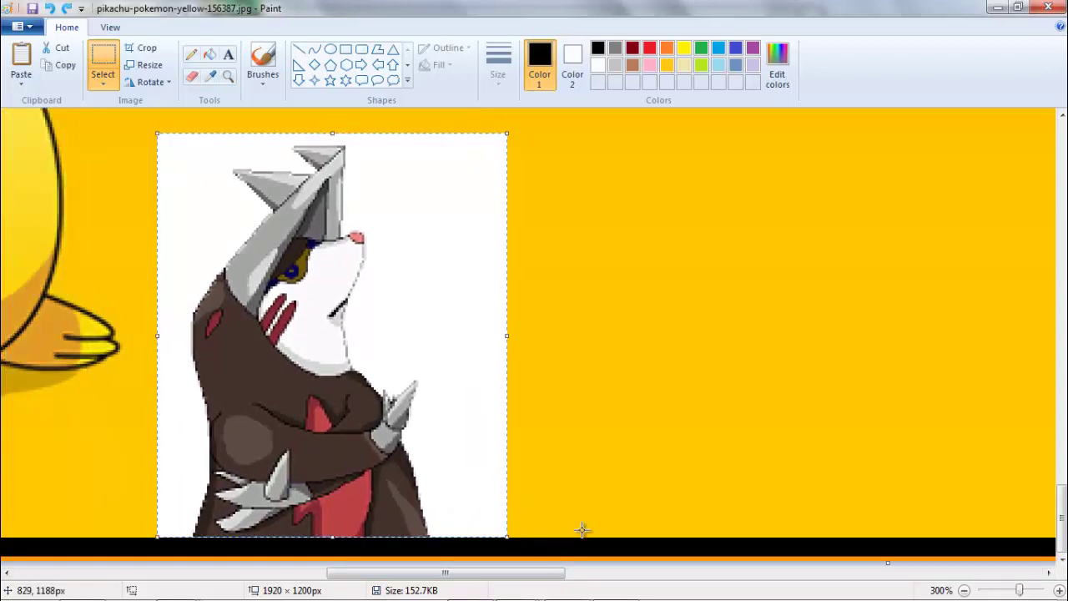
- Draw white pencil lines along the top and right side of a box beside the sprite
{"action": "left_click", "coordinate": [191, 63]}
{"action": "left_click", "coordinate": [598, 65]}
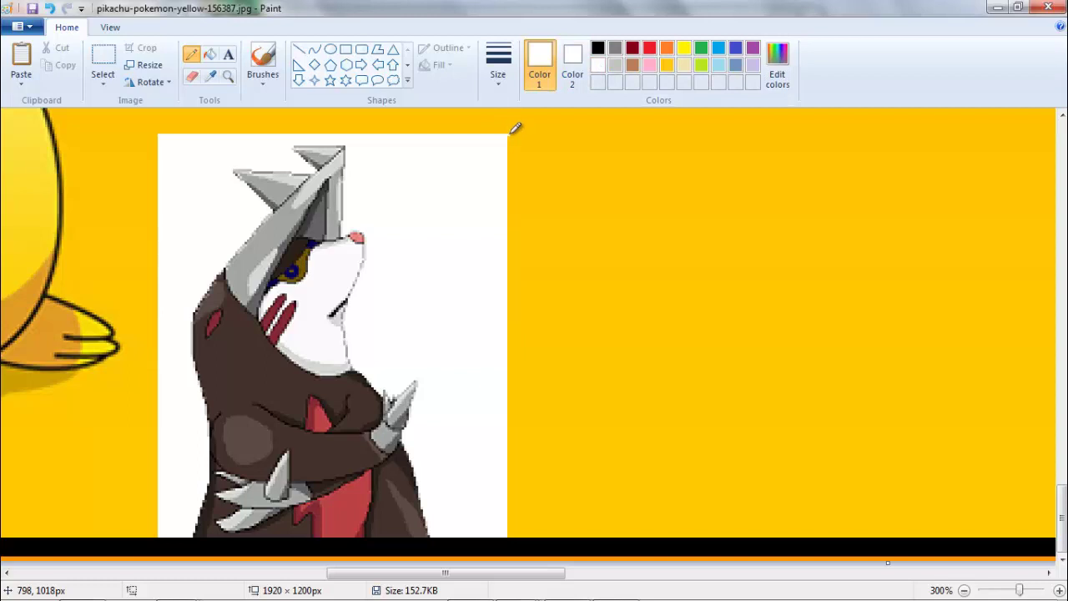
{"action": "mouse_move", "coordinate": [531, 129]}
{"action": "left_mouse_down"}
{"action": "mouse_move", "coordinate": [641, 131]}
{"action": "mouse_move", "coordinate": [615, 130]}
{"action": "left_mouse_up"}
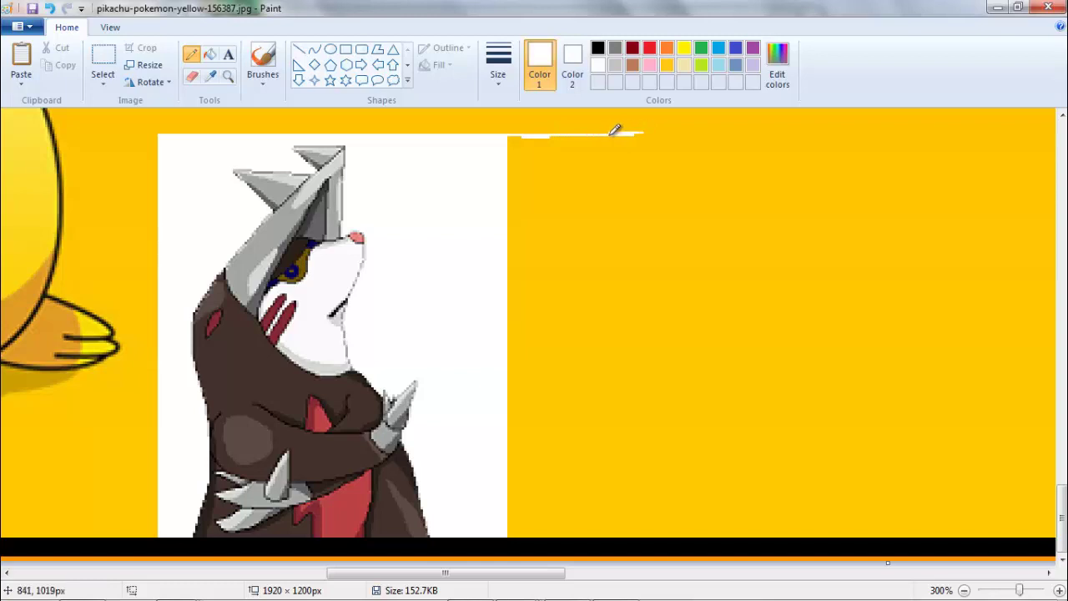
{"action": "key", "text": "ctrl+z"}
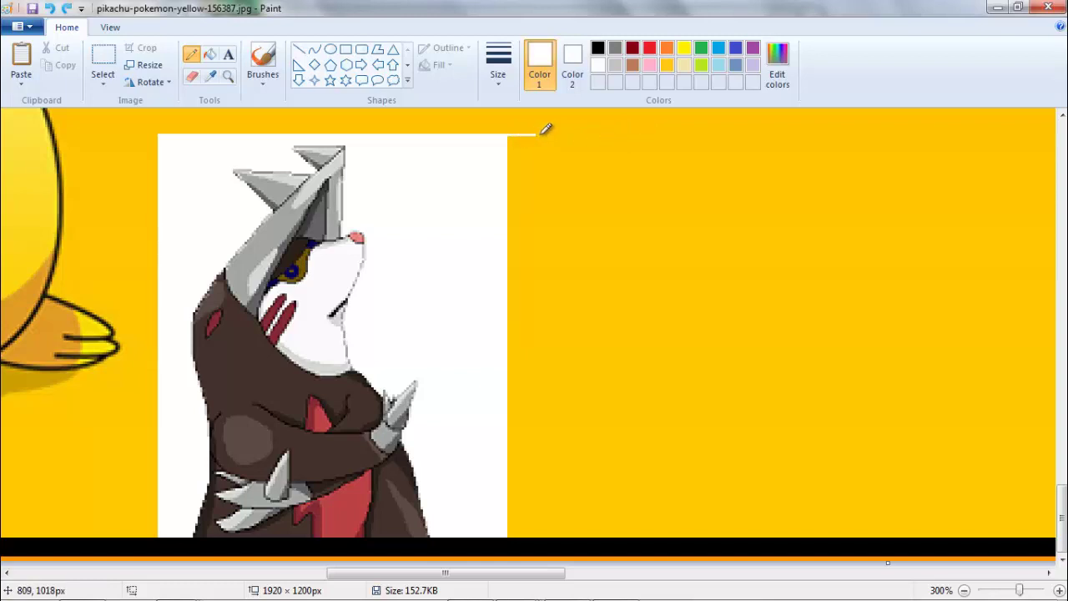
{"action": "left_click_drag", "start_coordinate": [567, 130], "coordinate": [756, 132]}
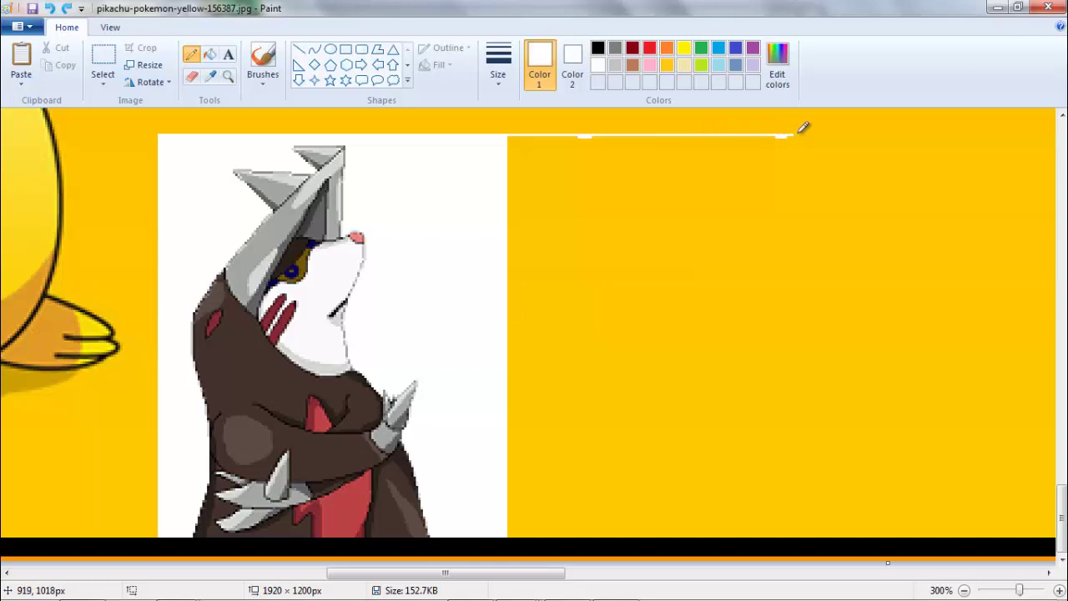
{"action": "left_click_drag", "start_coordinate": [799, 132], "coordinate": [1000, 129]}
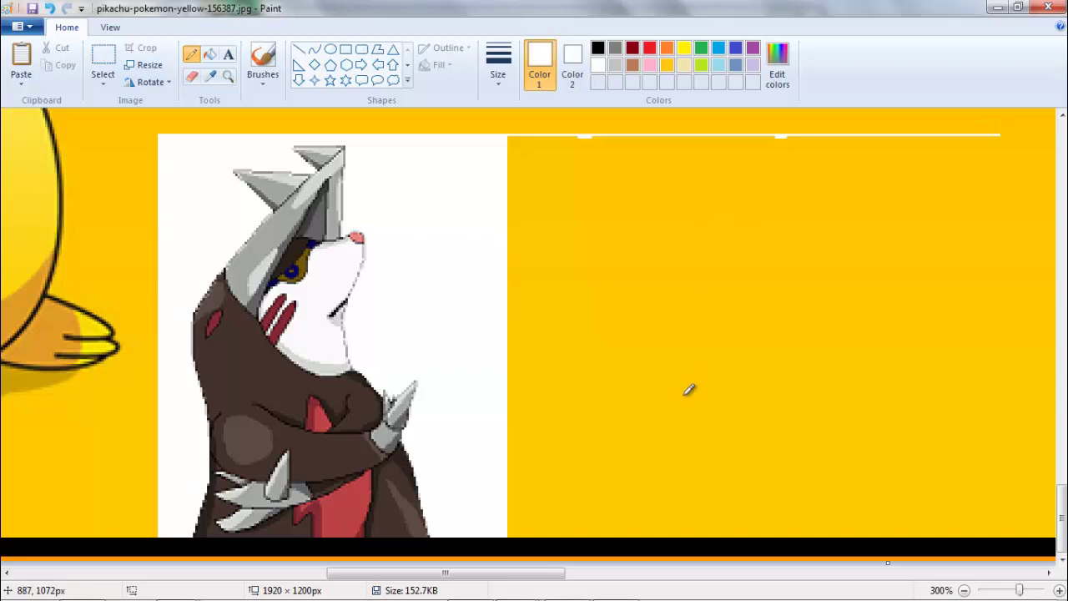
{"action": "left_click_drag", "start_coordinate": [549, 574], "coordinate": [594, 576]}
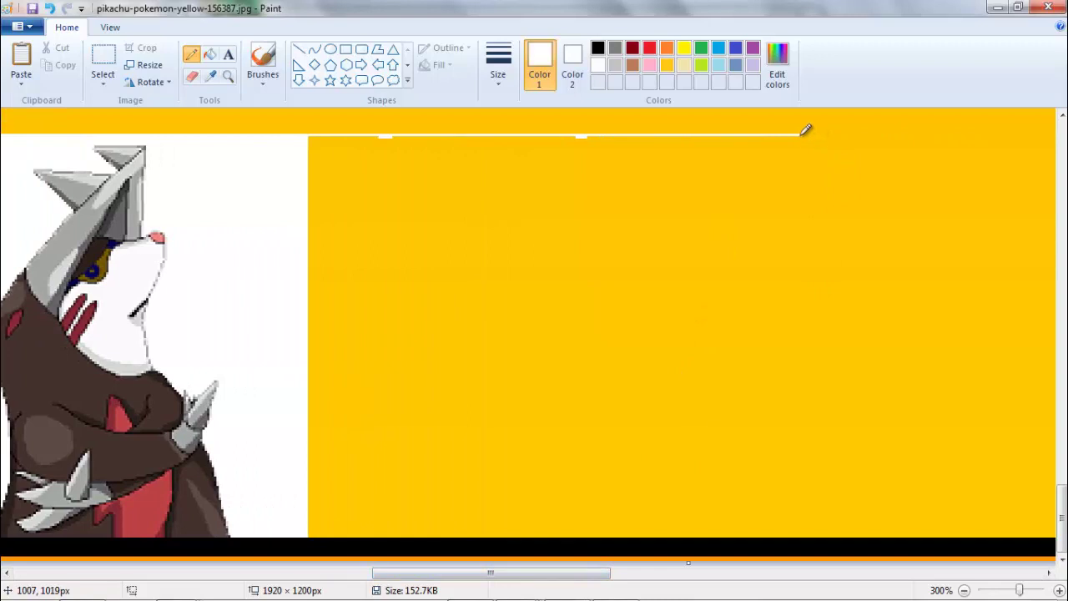
{"action": "mouse_move", "coordinate": [814, 133]}
{"action": "left_mouse_down"}
{"action": "mouse_move", "coordinate": [841, 133]}
{"action": "mouse_move", "coordinate": [861, 155]}
{"action": "mouse_move", "coordinate": [862, 184]}
{"action": "left_mouse_up"}
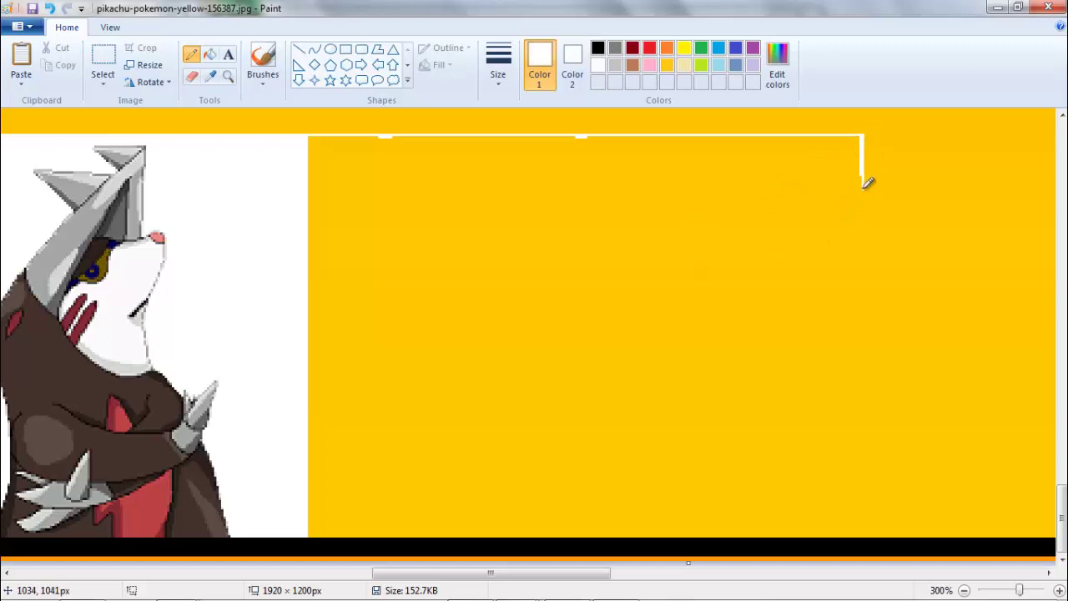
{"action": "left_click_drag", "start_coordinate": [862, 183], "coordinate": [863, 499]}
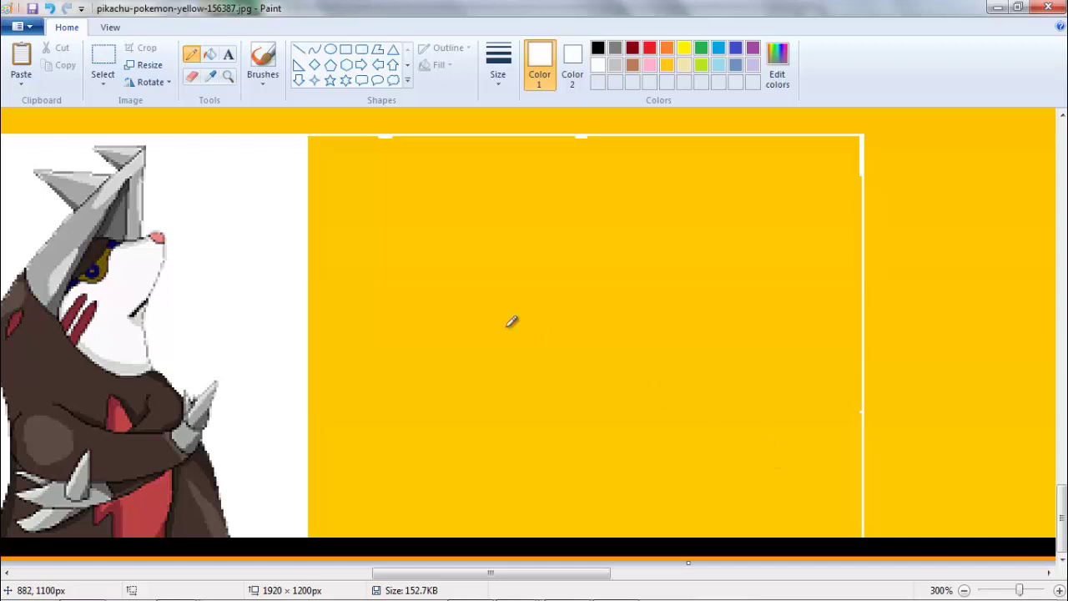
- Select the area inside the white lines and clear it to white
{"action": "left_click", "coordinate": [109, 64]}
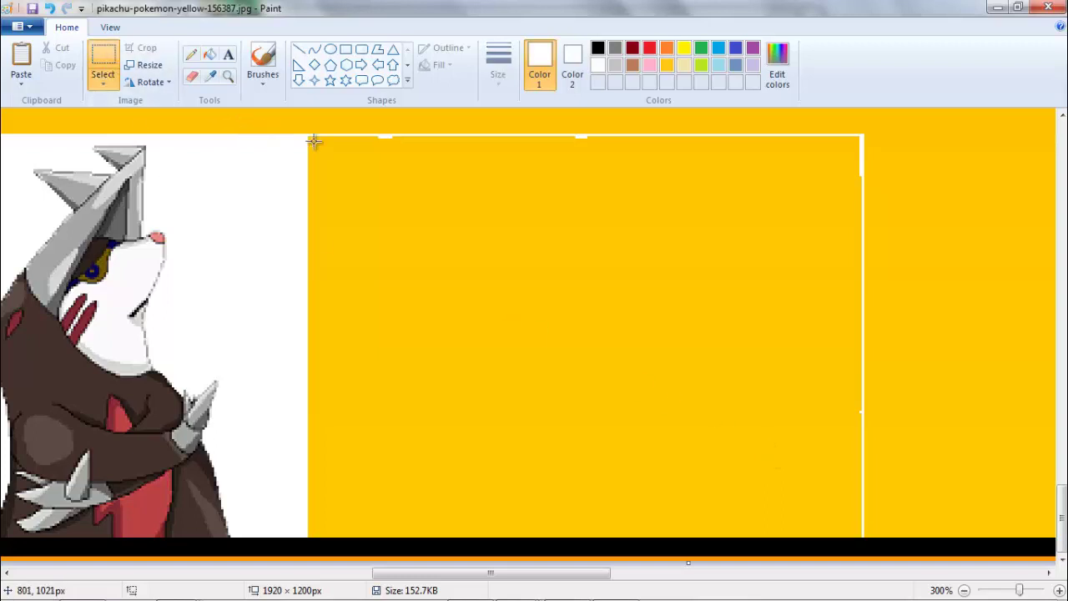
{"action": "mouse_move", "coordinate": [306, 136]}
{"action": "left_mouse_down"}
{"action": "mouse_move", "coordinate": [584, 209]}
{"action": "mouse_move", "coordinate": [843, 258]}
{"action": "mouse_move", "coordinate": [859, 281]}
{"action": "mouse_move", "coordinate": [860, 536]}
{"action": "left_mouse_up"}
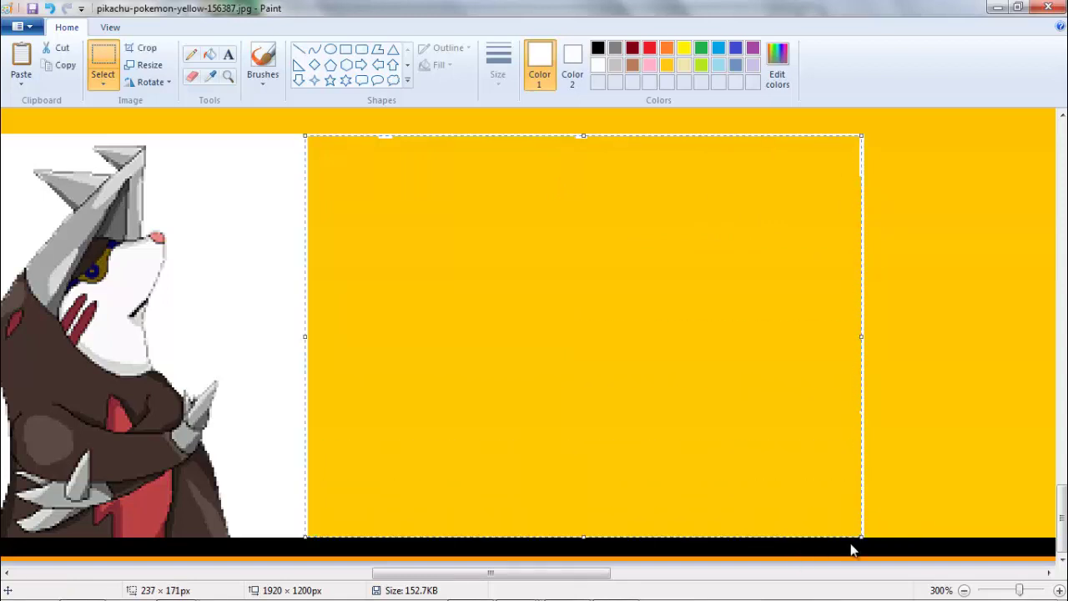
{"action": "key", "text": "Delete"}
- Type 'Freddy' and 'F1shf1nger' on two lines in black inside the white tag
{"action": "left_click", "coordinate": [229, 55]}
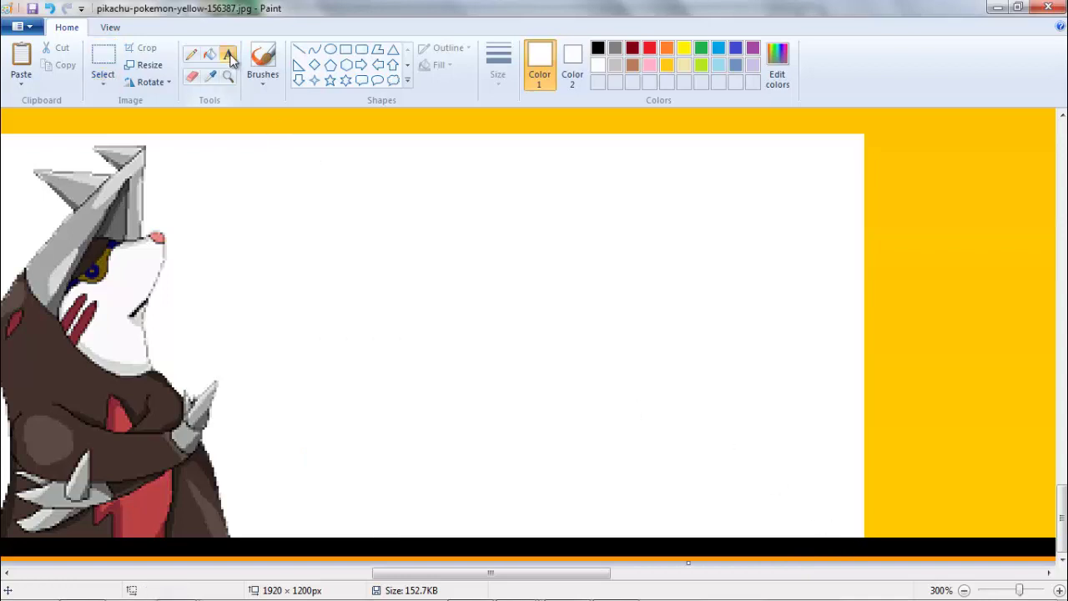
{"action": "left_click", "coordinate": [598, 48]}
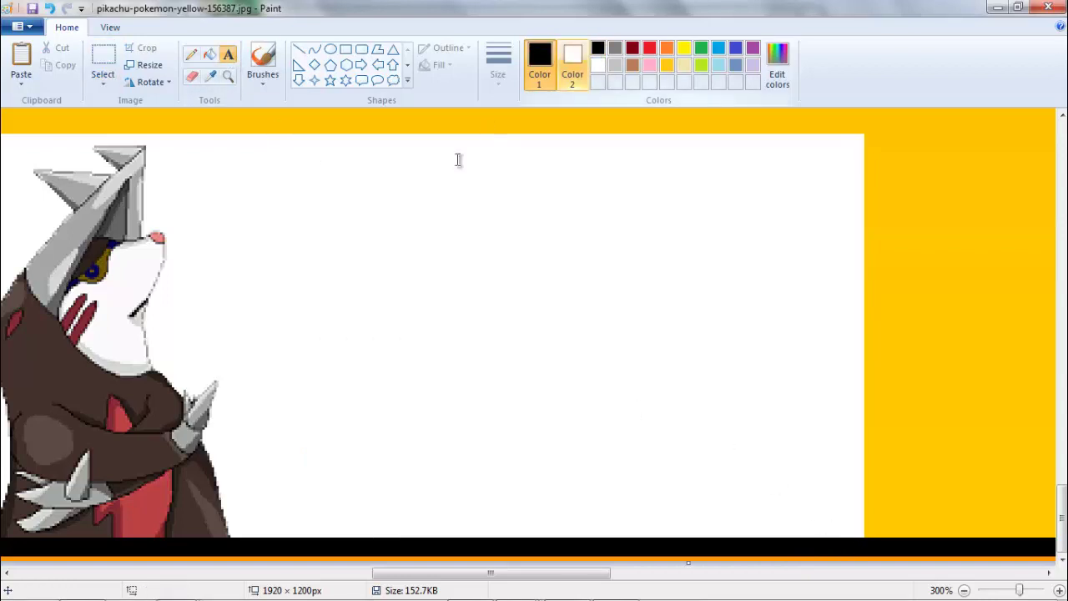
{"action": "left_click", "coordinate": [342, 268]}
{"action": "type", "text": "Freddy"}
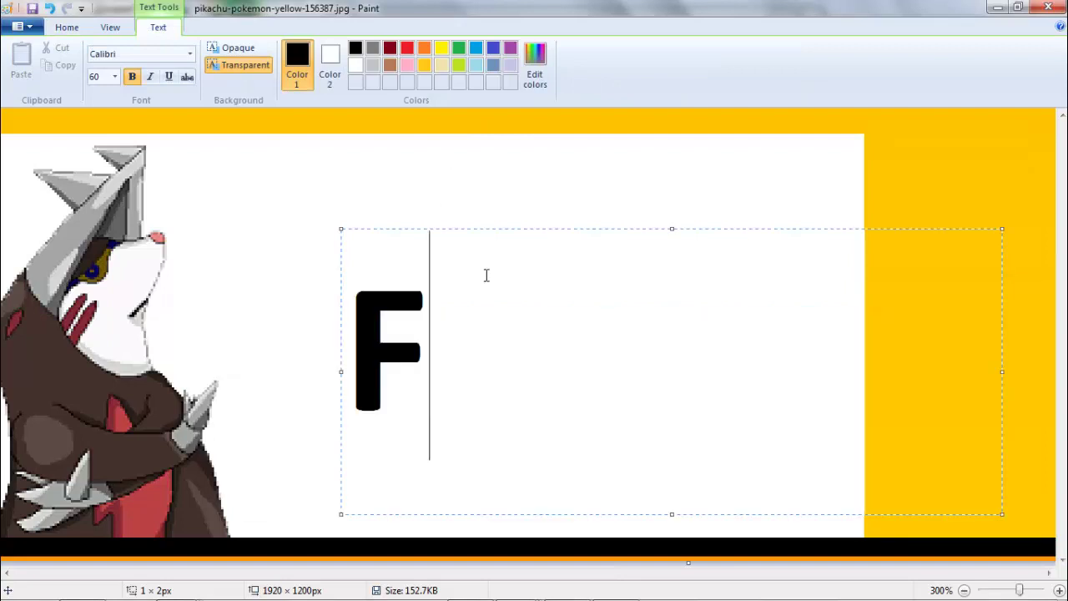
{"action": "key", "text": "BackSpace"}
{"action": "key", "text": "BackSpace"}
{"action": "key", "text": "BackSpace"}
{"action": "key", "text": "BackSpace"}
{"action": "key", "text": "BackSpace"}
{"action": "key", "text": "BackSpace"}
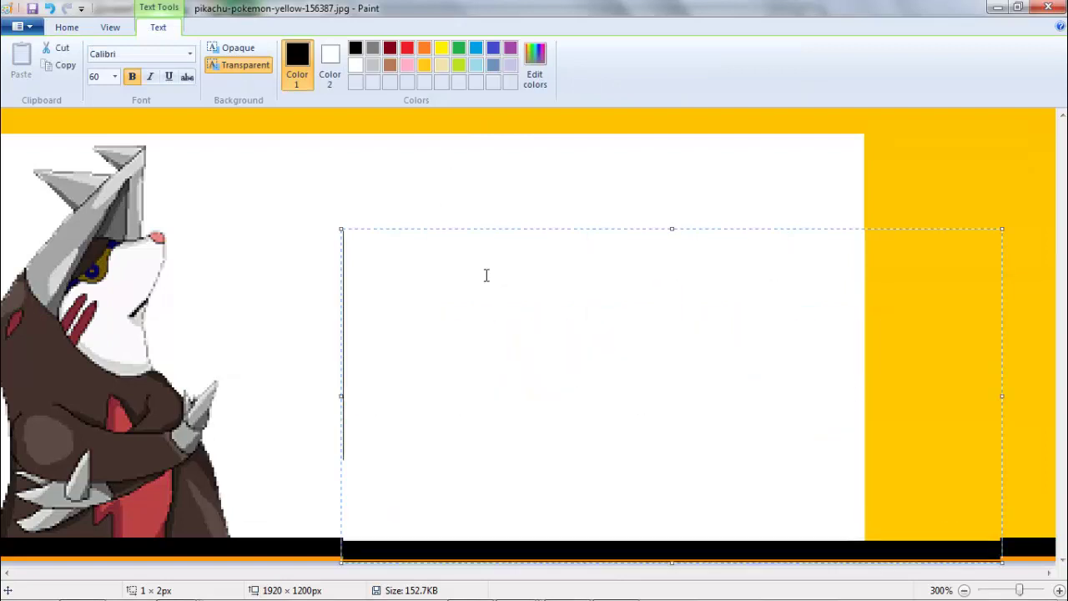
{"action": "type", "text": "F1shf1nger"}
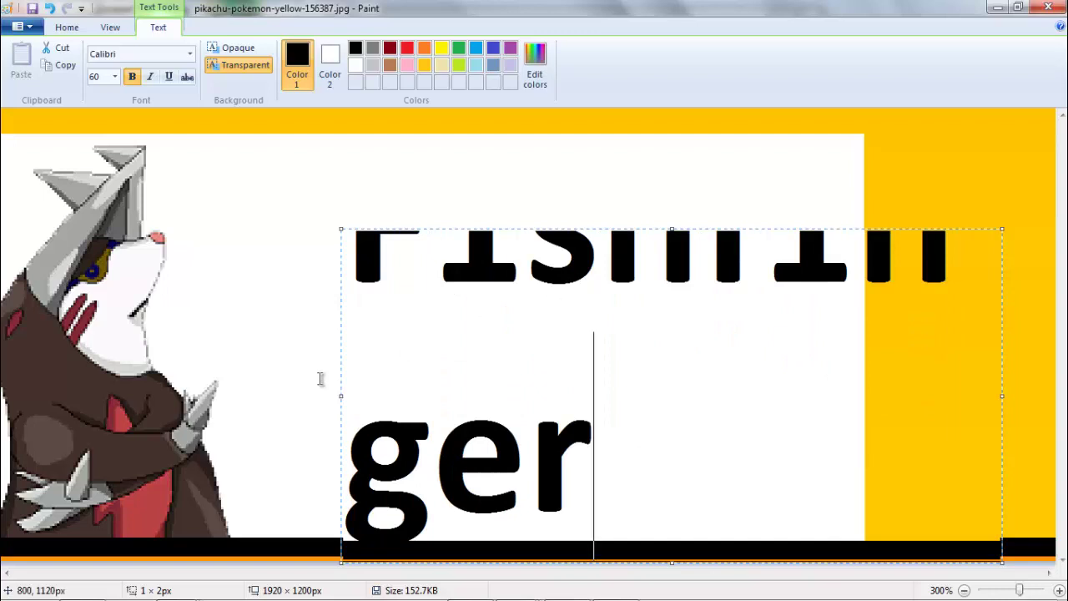
- Resize the text box to show both lines, set the name to size 40, and reposition it
{"action": "left_click_drag", "start_coordinate": [341, 396], "coordinate": [124, 400]}
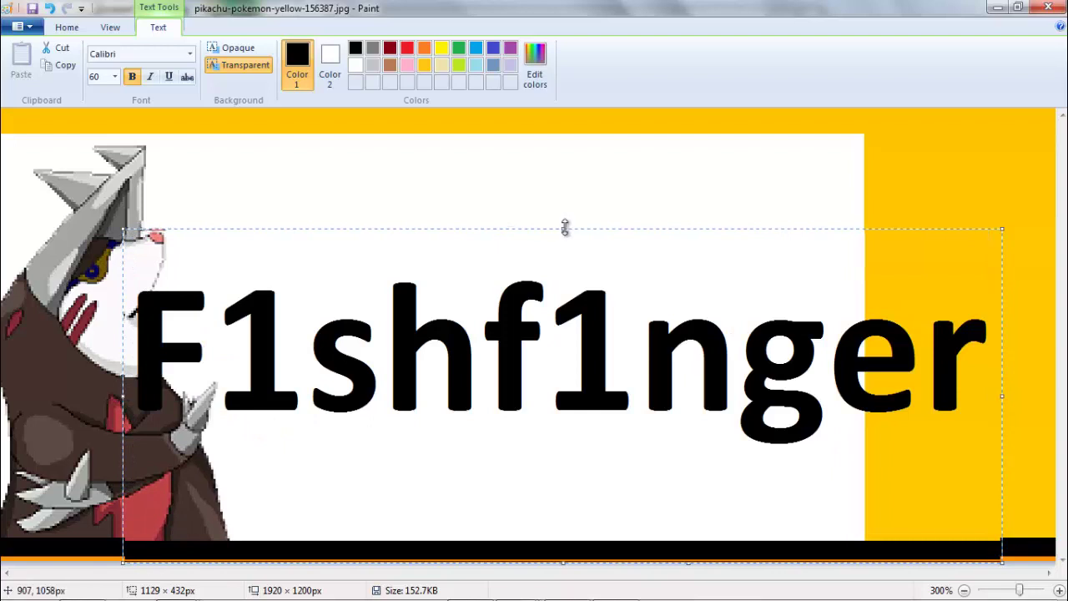
{"action": "left_click_drag", "start_coordinate": [564, 226], "coordinate": [579, 111]}
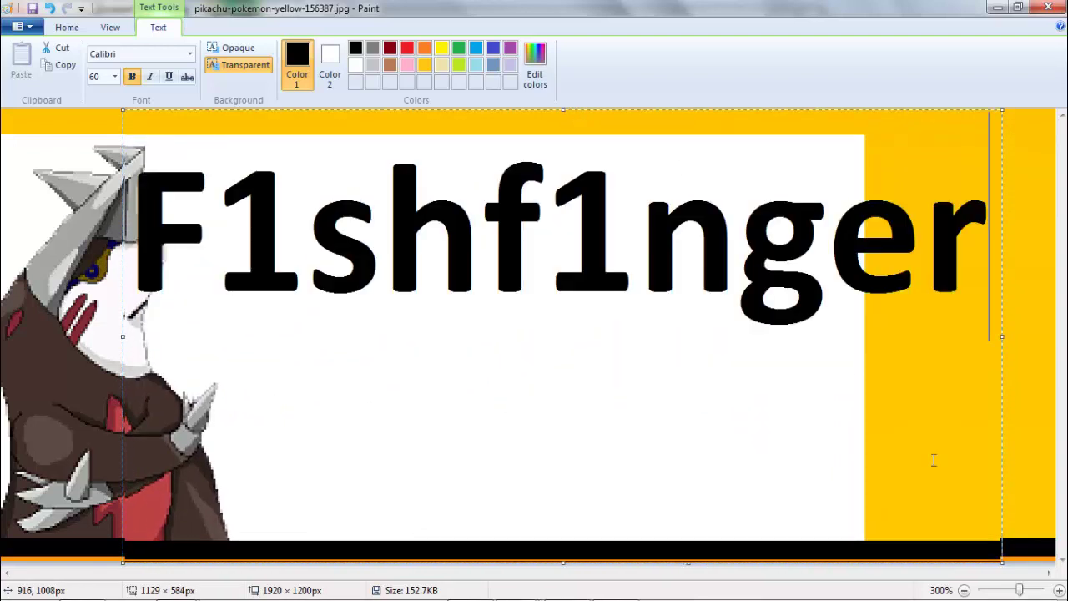
{"action": "left_click", "coordinate": [964, 590]}
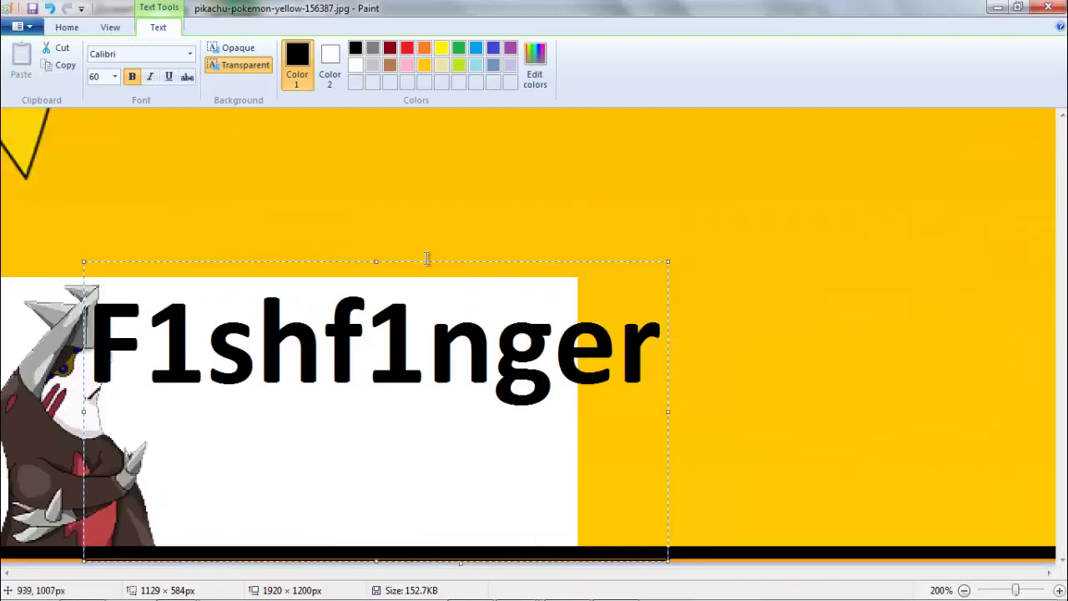
{"action": "left_click_drag", "start_coordinate": [385, 261], "coordinate": [372, 201]}
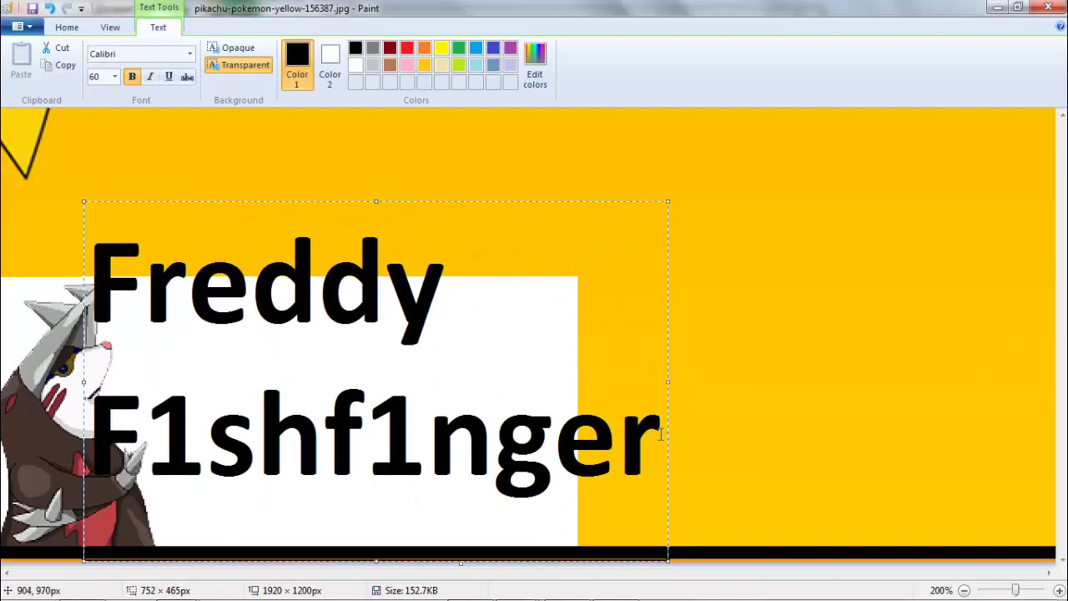
{"action": "left_click_drag", "start_coordinate": [661, 434], "coordinate": [116, 107]}
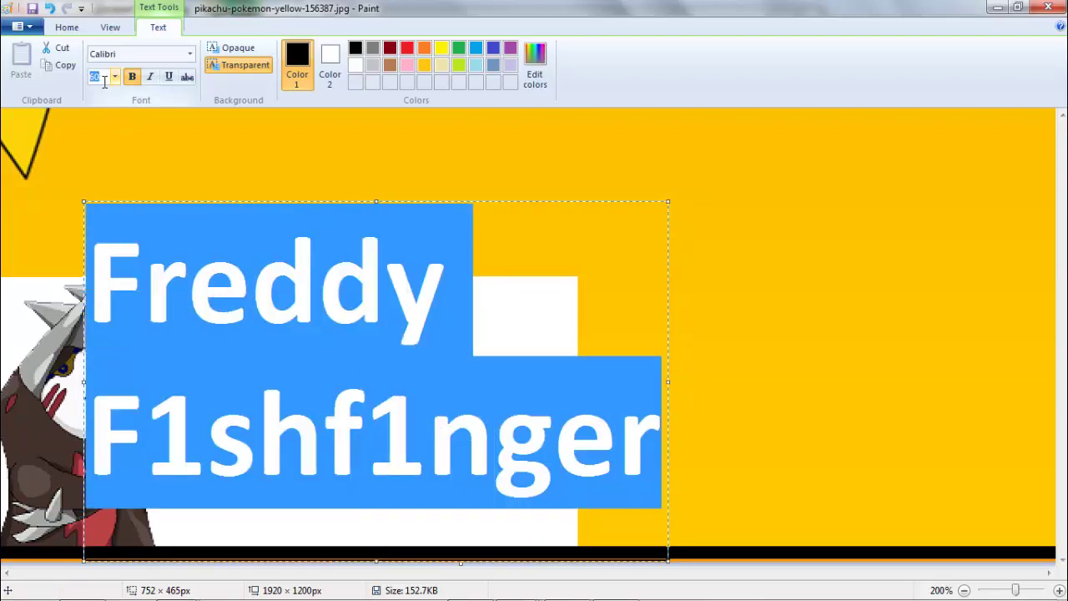
{"action": "key", "text": "Return"}
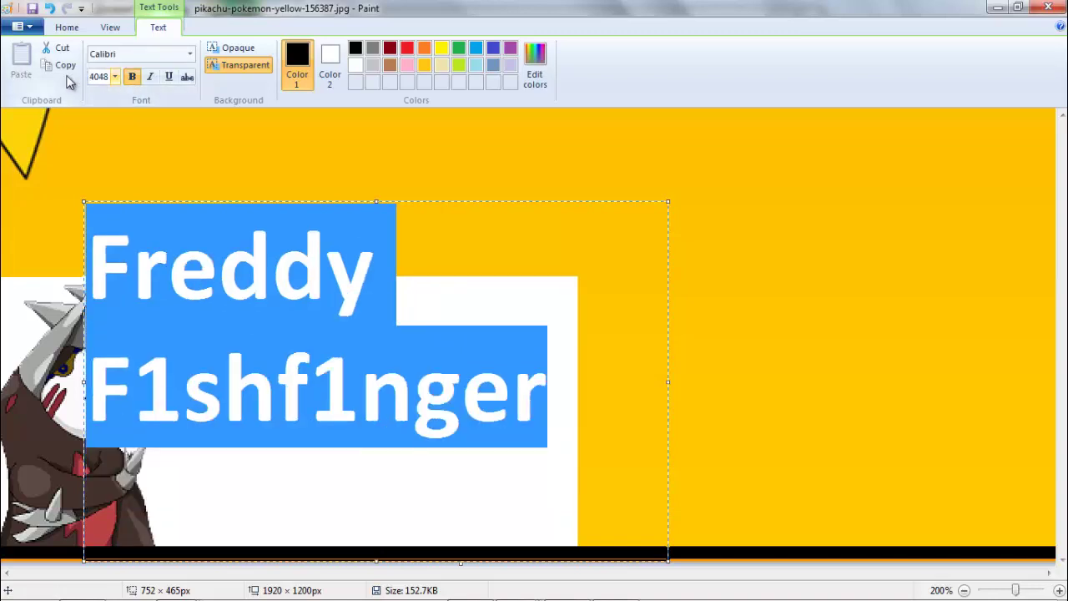
{"action": "key", "text": "Return"}
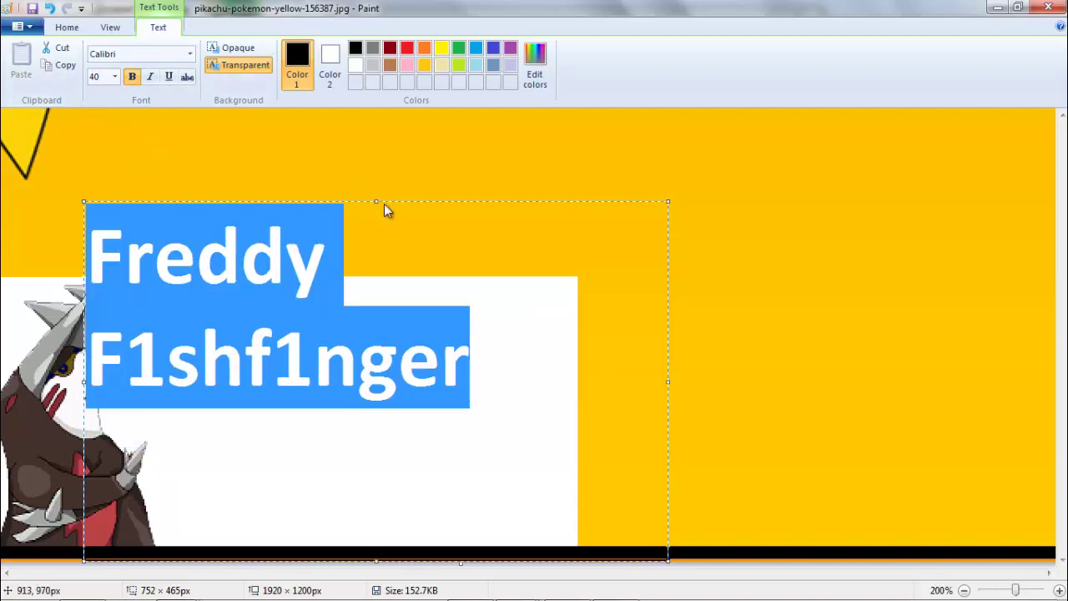
{"action": "left_click_drag", "start_coordinate": [376, 201], "coordinate": [384, 298]}
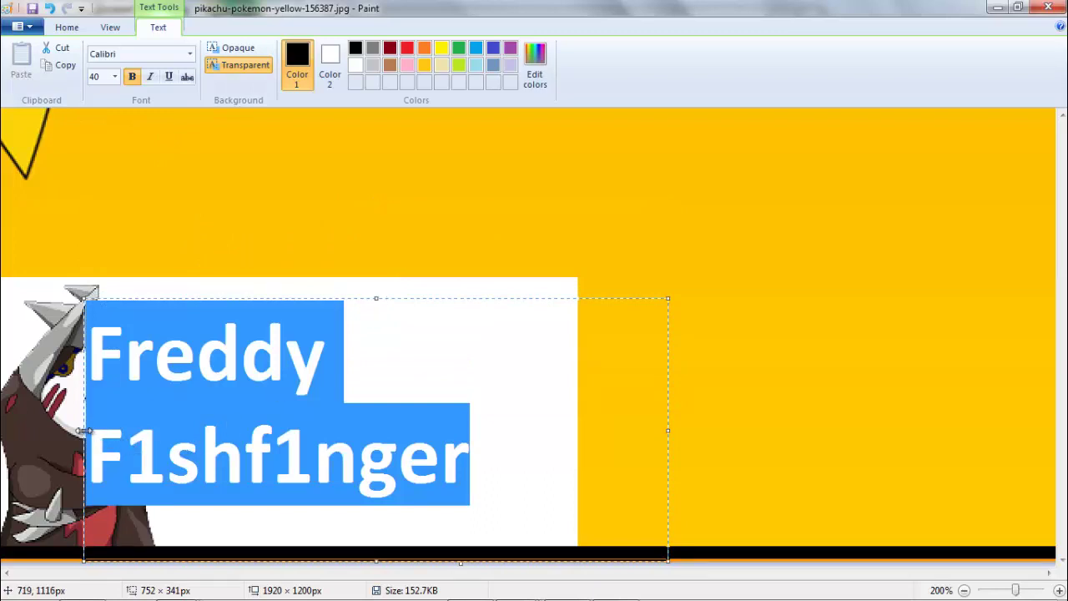
{"action": "left_click_drag", "start_coordinate": [82, 431], "coordinate": [158, 431]}
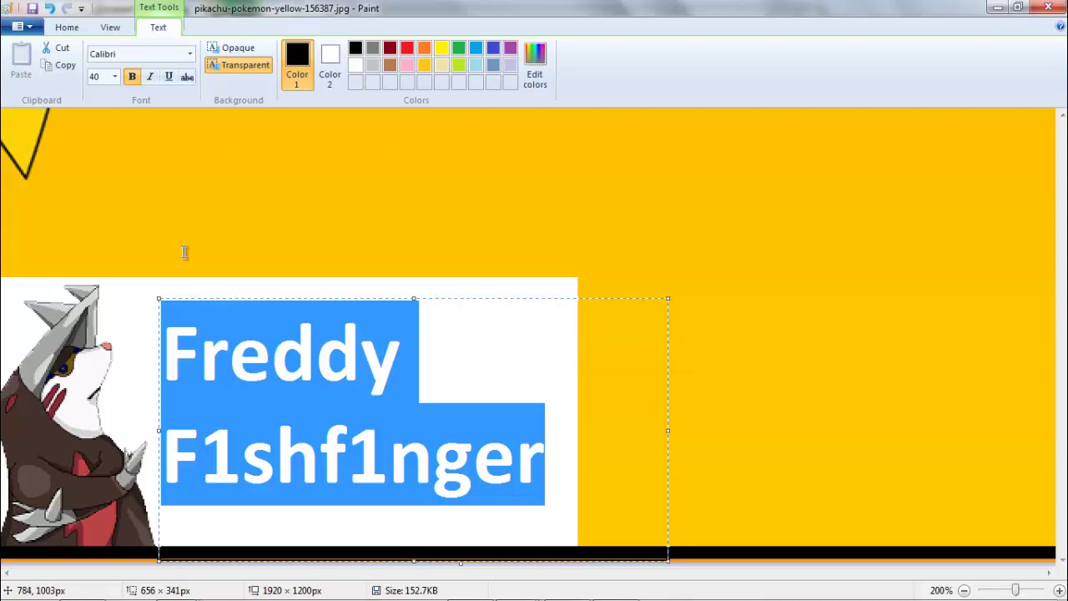
- Move 'Freddy' right to centre it over 'F1shf1nger', then zoom out to 50%
{"action": "left_click", "coordinate": [67, 28]}
{"action": "left_click", "coordinate": [102, 67]}
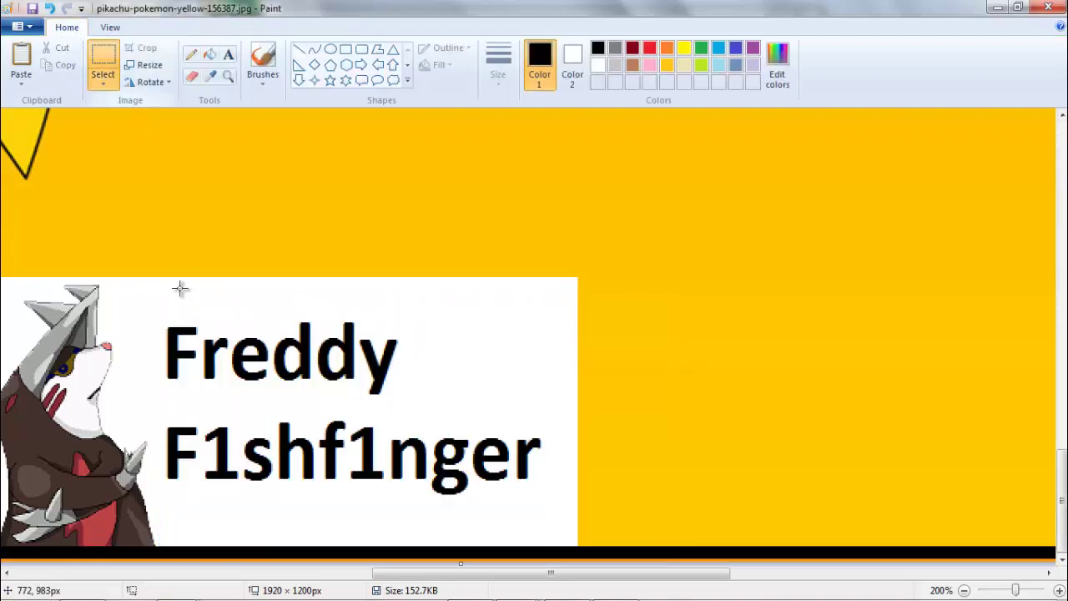
{"action": "left_click_drag", "start_coordinate": [158, 311], "coordinate": [406, 404]}
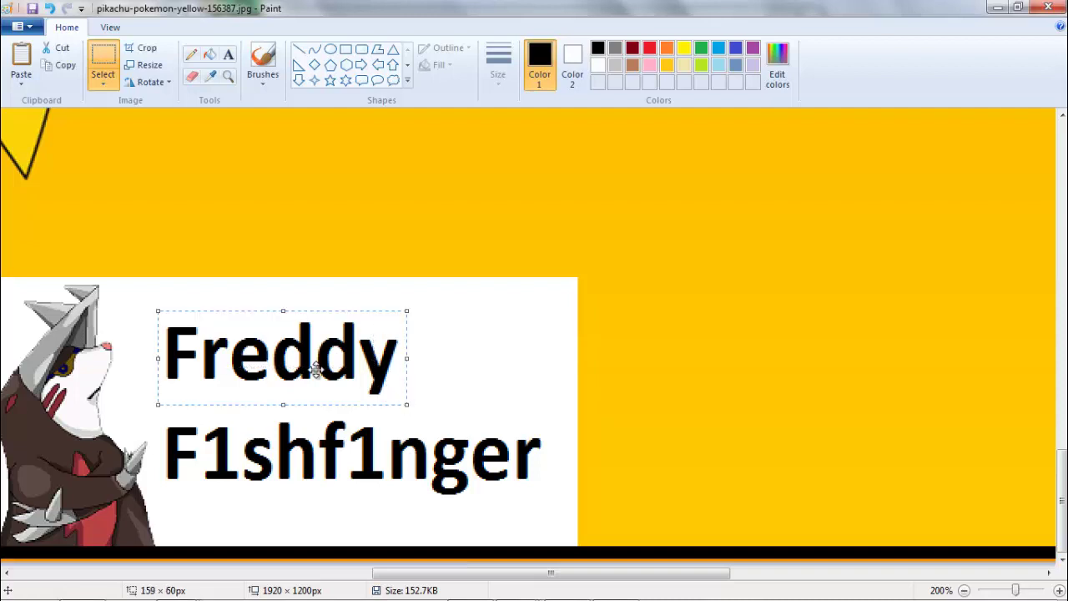
{"action": "left_click_drag", "start_coordinate": [315, 369], "coordinate": [381, 380]}
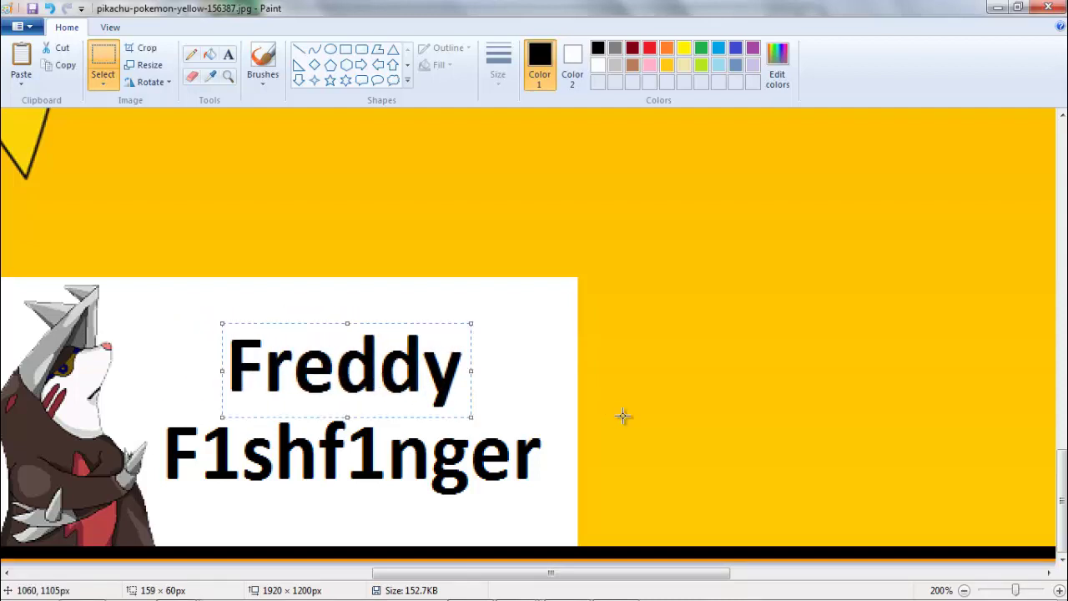
{"action": "left_click", "coordinate": [964, 589]}
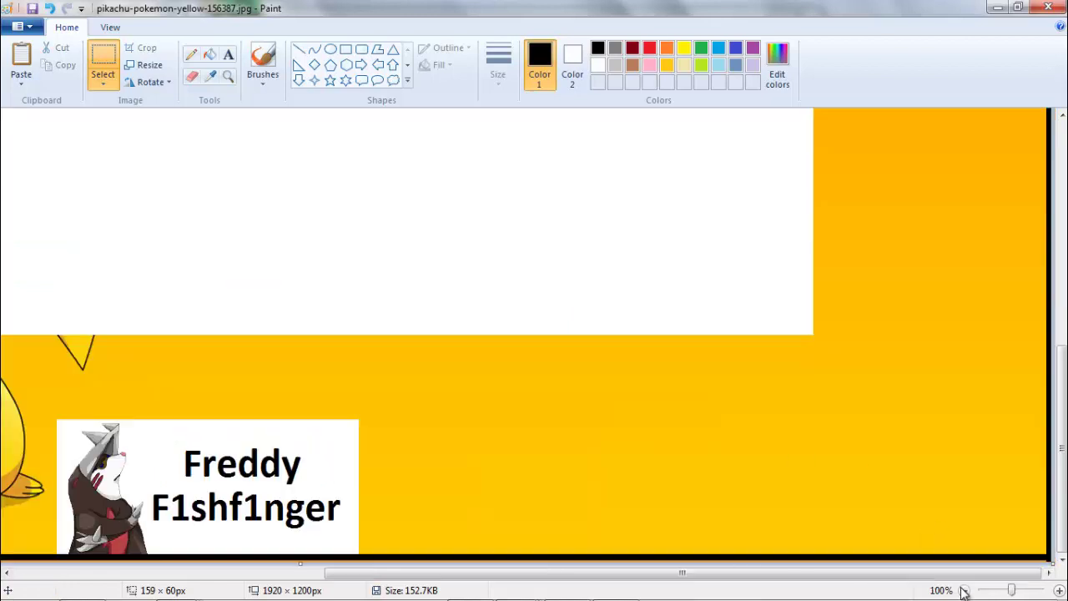
{"action": "left_click", "coordinate": [964, 590]}
{"action": "left_click", "coordinate": [933, 508]}
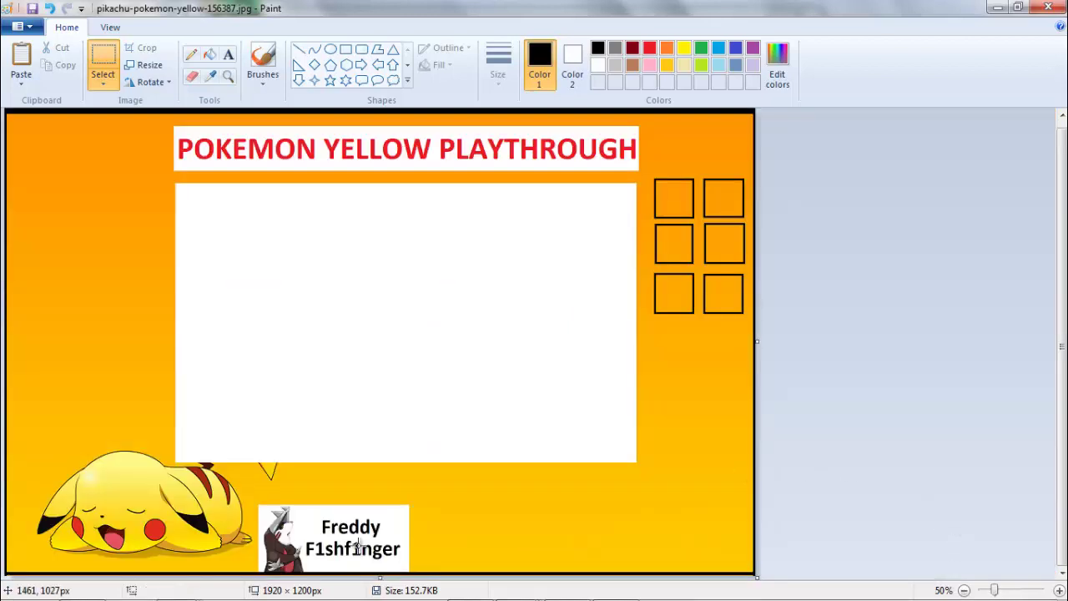